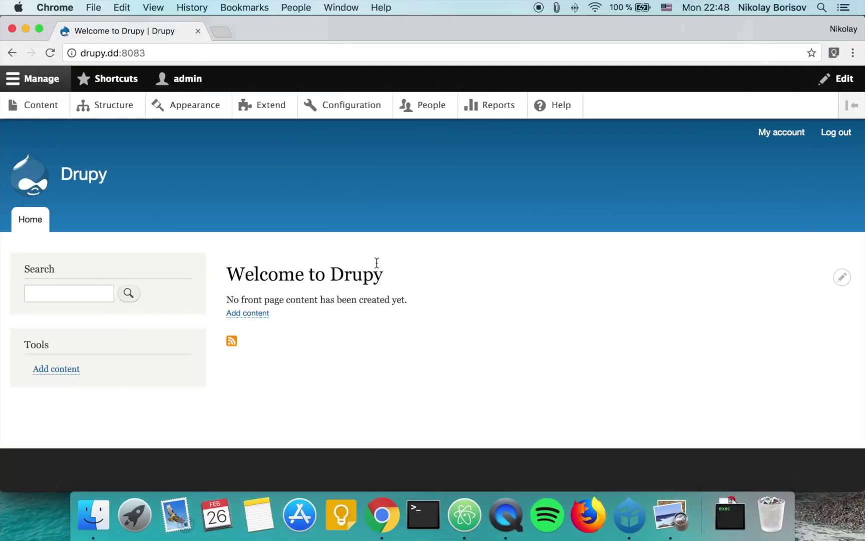
Switch to Finder and open the default folder inside the drupy project's sites folder.
{"action": "left_click", "coordinate": [93, 516]}
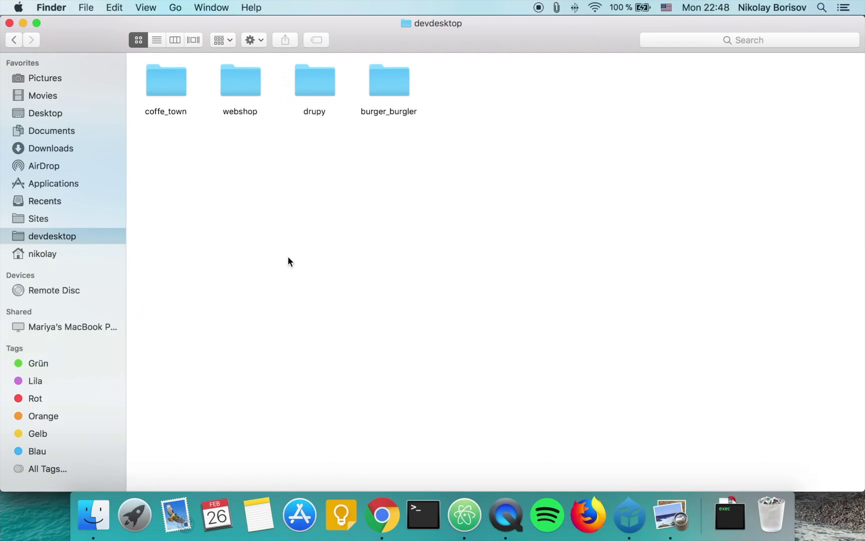
{"action": "double_click", "coordinate": [315, 85]}
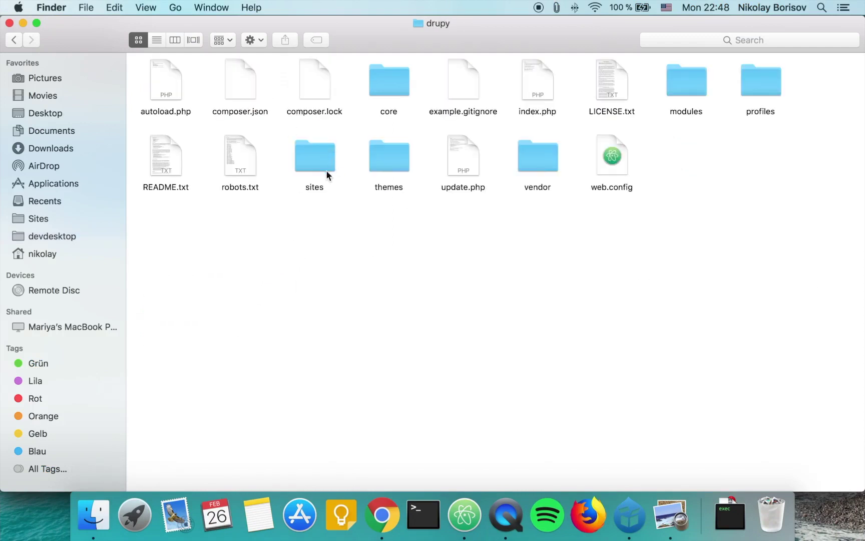
{"action": "double_click", "coordinate": [315, 159]}
{"action": "left_click", "coordinate": [171, 80]}
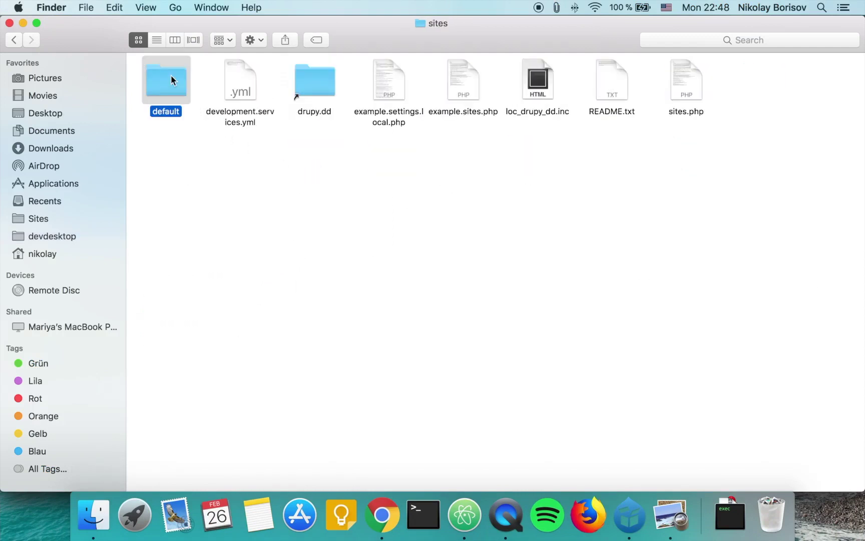
{"action": "double_click", "coordinate": [171, 81]}
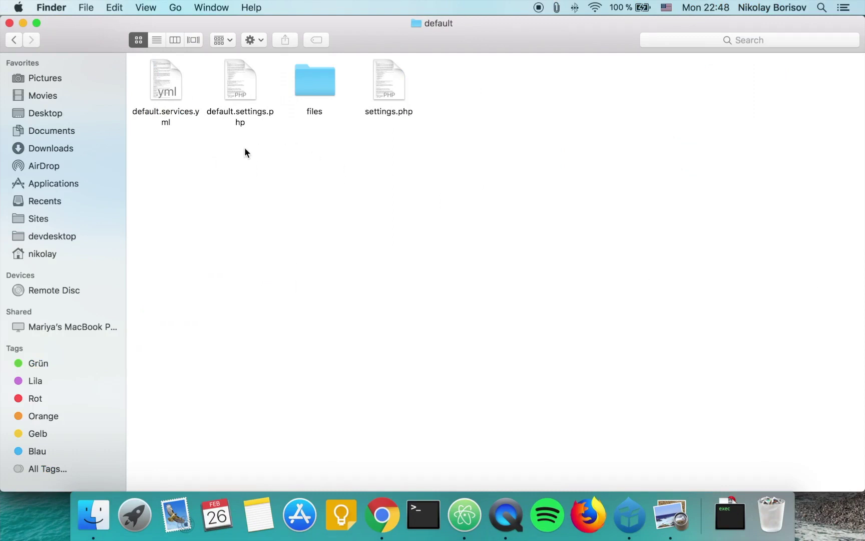
Duplicate default.services.yml in the same folder, entering the account password to authorize the copy.
{"action": "left_click", "coordinate": [151, 72]}
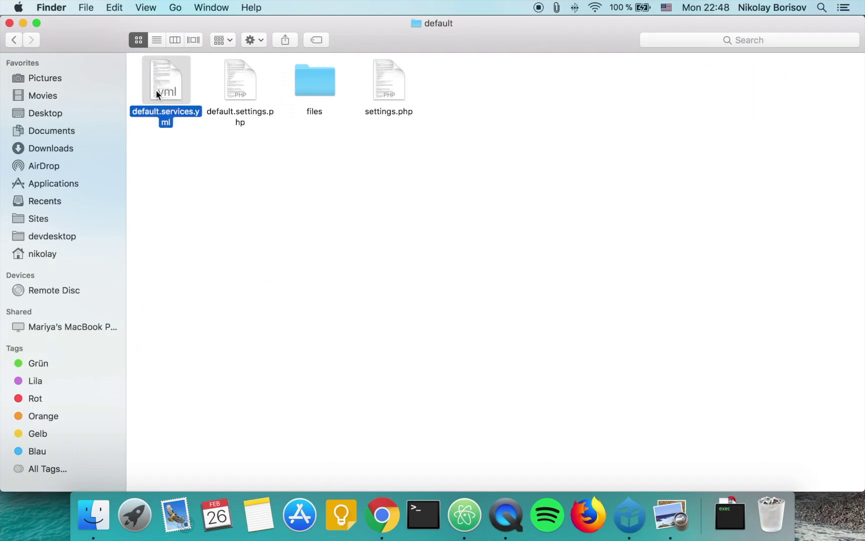
{"action": "key", "text": "super+v"}
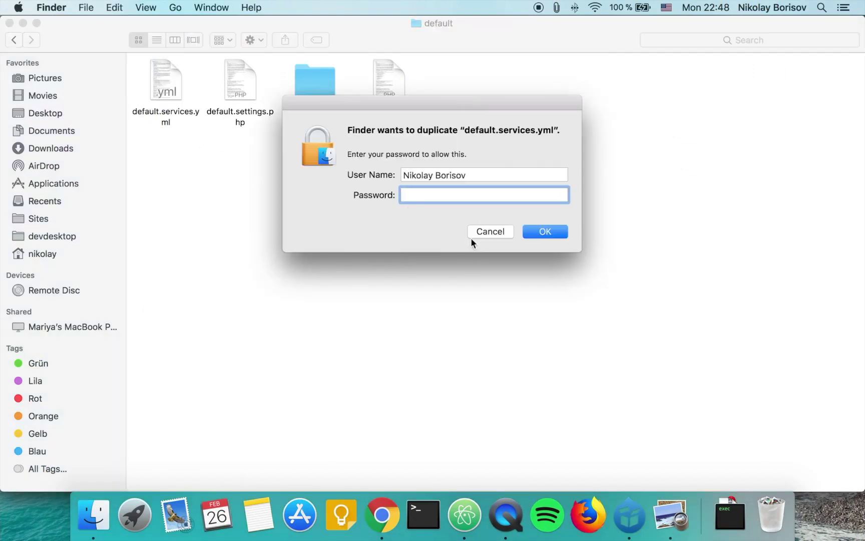
{"action": "type", "text": "****"}
{"action": "key", "text": "Return"}
Rename the copied file to services.yml, entering the account password to authorize the change.
{"action": "left_click", "coordinate": [438, 62]}
{"action": "key", "text": "Return"}
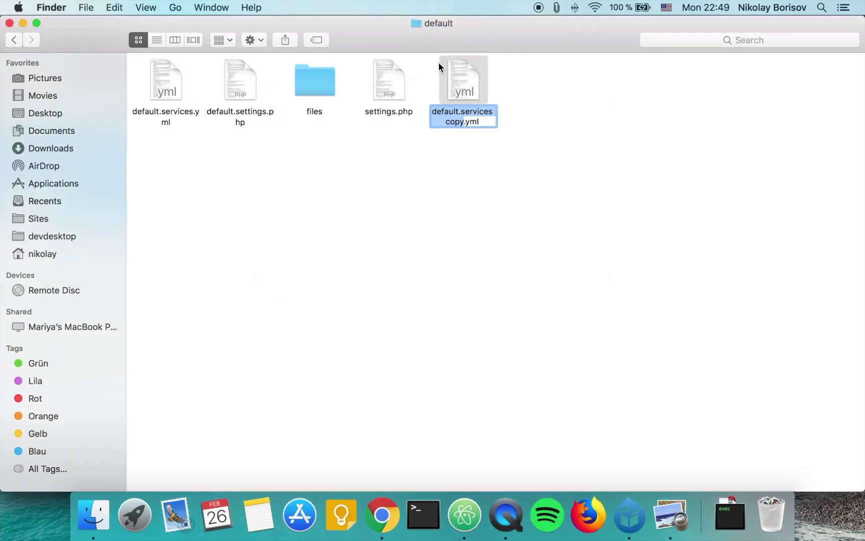
{"action": "key", "text": "Right"}
{"action": "key", "text": "BackSpace"}
{"action": "key", "text": "BackSpace"}
{"action": "key", "text": "BackSpace"}
{"action": "key", "text": "BackSpace"}
{"action": "key", "text": "BackSpace"}
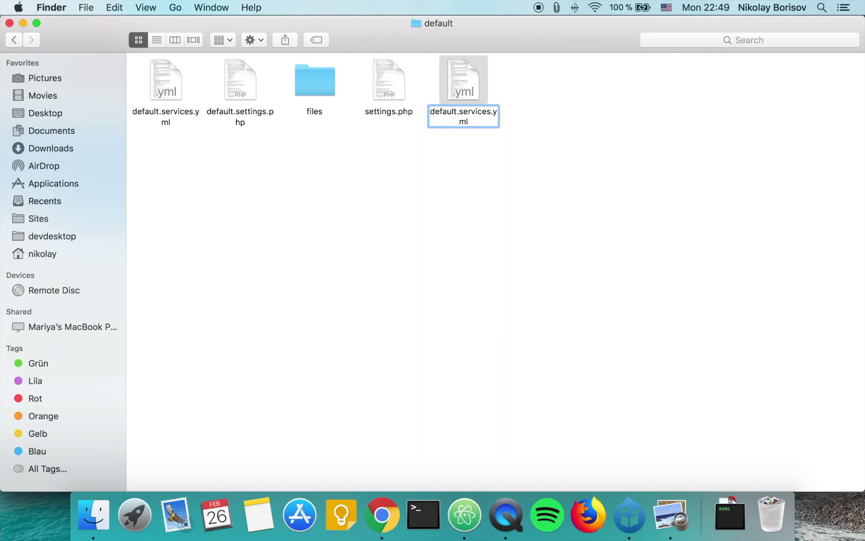
{"action": "key", "text": "Right"}
{"action": "key", "text": "shift+alt+Left"}
{"action": "key", "text": "BackSpace"}
{"action": "key", "text": "Return"}
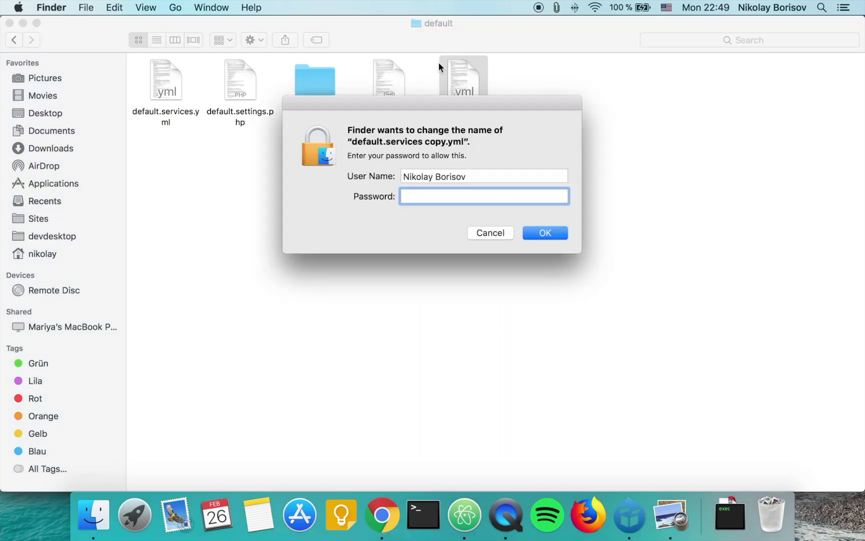
{"action": "type", "text": "••••"}
{"action": "key", "text": "Return"}
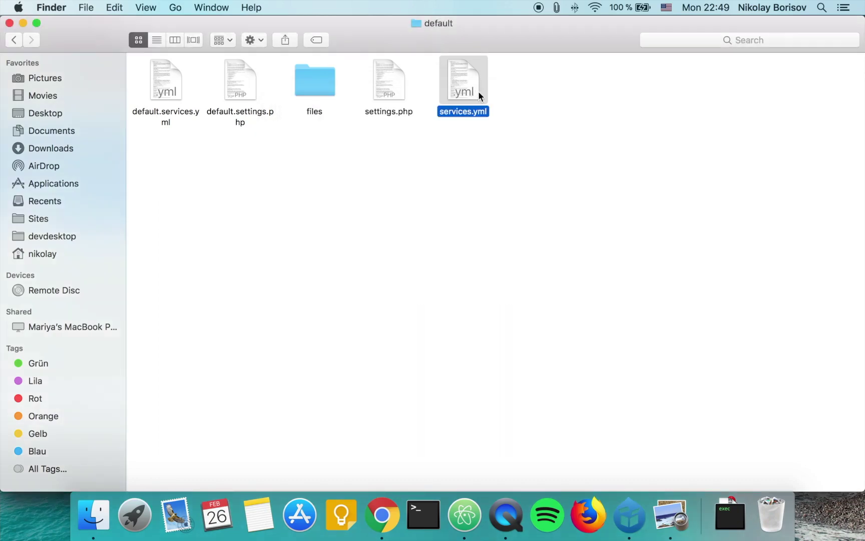
Open services.yml in the Atom editor.
{"action": "right_click", "coordinate": [474, 91]}
{"action": "mouse_move", "coordinate": [542, 112]}
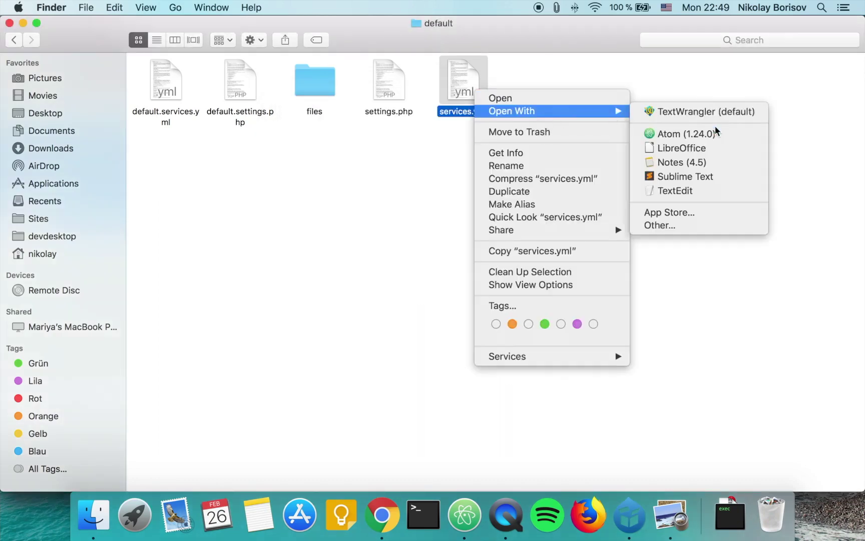
{"action": "left_click", "coordinate": [713, 132]}
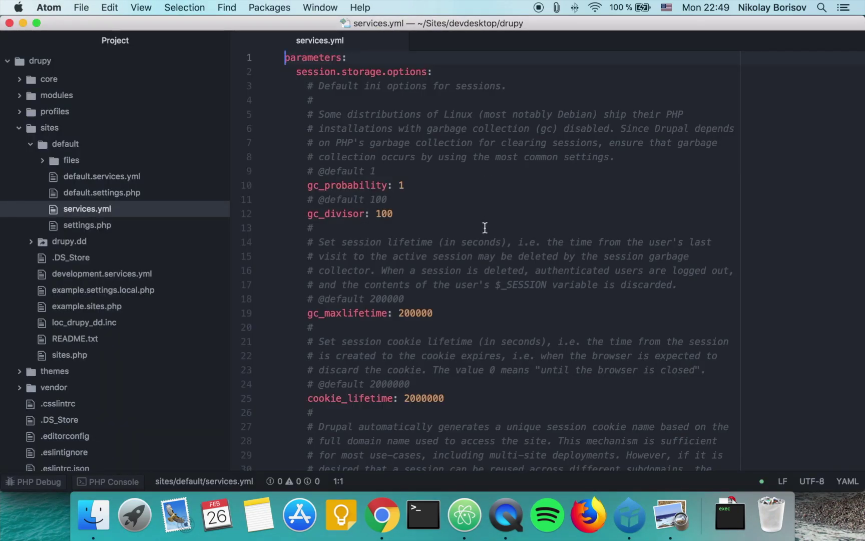
Set the debug option under twig.config to true in services.yml and save the file.
{"action": "scroll", "coordinate": [484, 228], "scroll_direction": "down", "scroll_amount": 8}
{"action": "scroll", "coordinate": [484, 228], "scroll_direction": "down", "scroll_amount": 3}
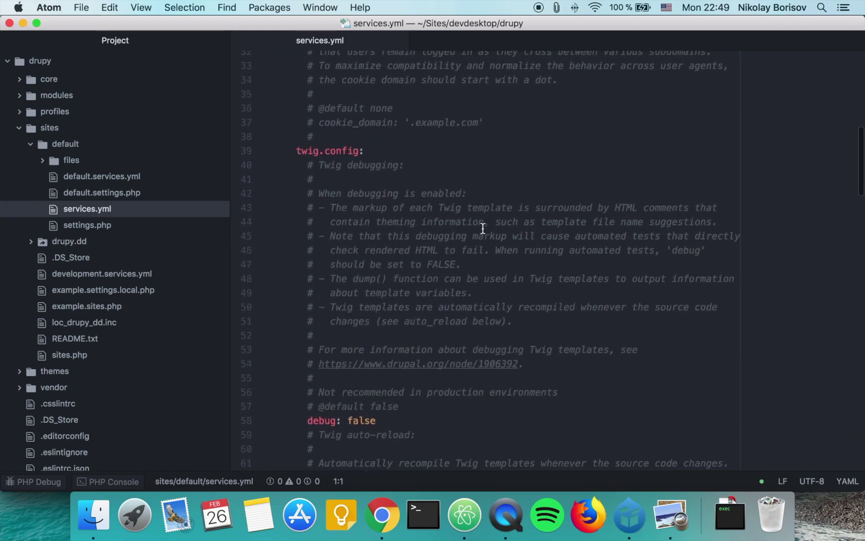
{"action": "scroll", "coordinate": [483, 228], "scroll_direction": "up", "scroll_amount": 9}
{"action": "scroll", "coordinate": [484, 228], "scroll_direction": "up", "scroll_amount": 3}
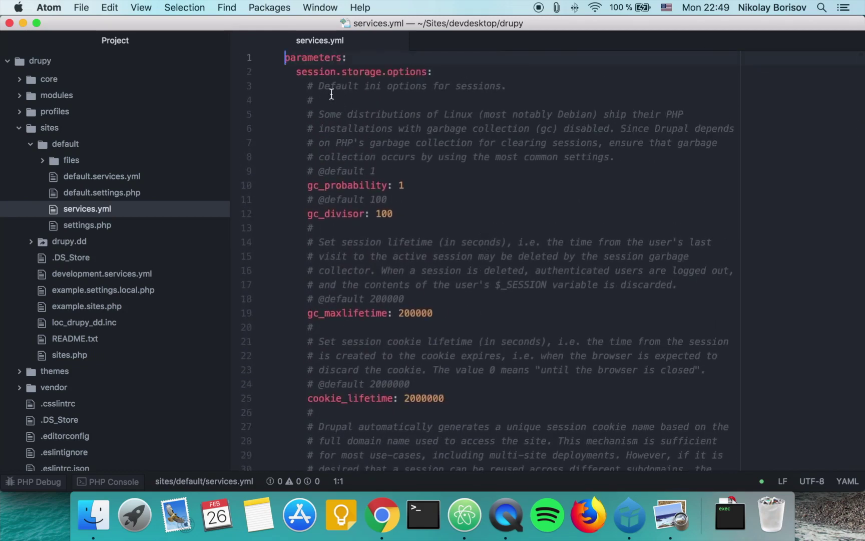
{"action": "scroll", "coordinate": [327, 263], "scroll_direction": "down", "scroll_amount": 1}
{"action": "scroll", "coordinate": [328, 263], "scroll_direction": "down", "scroll_amount": 10}
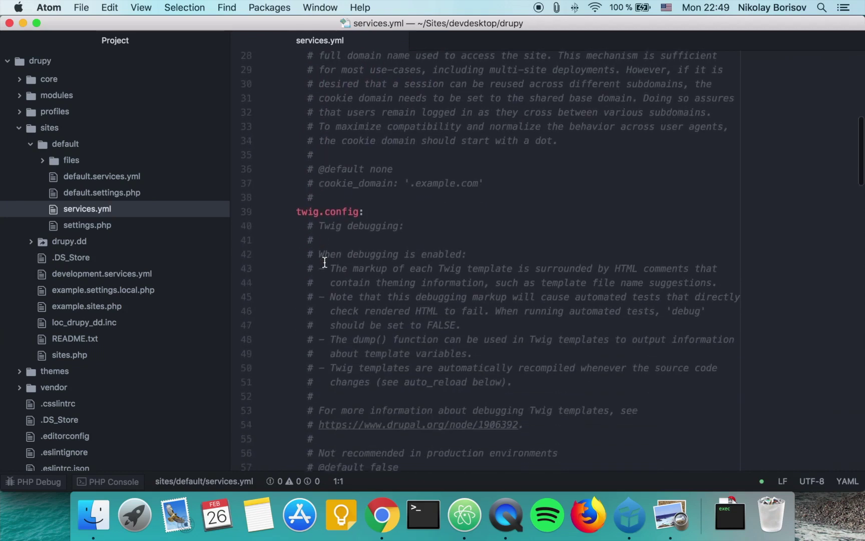
{"action": "scroll", "coordinate": [339, 299], "scroll_direction": "down", "scroll_amount": 3}
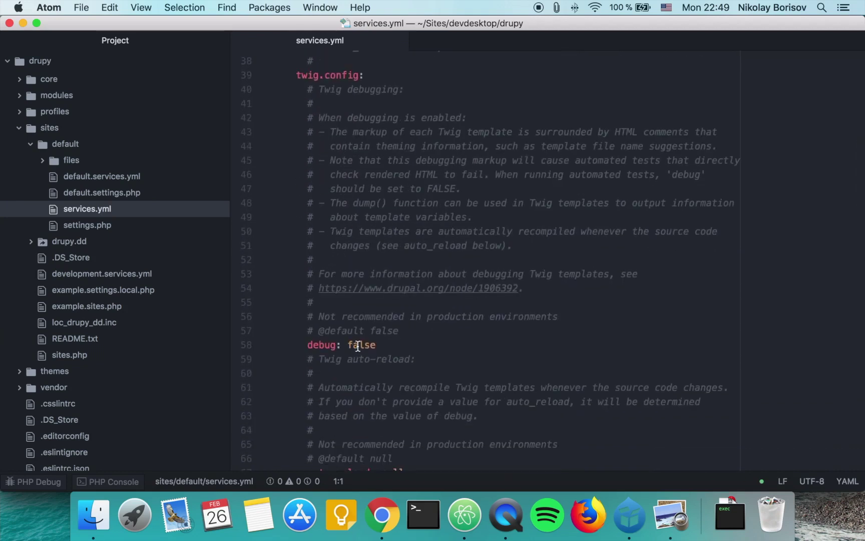
{"action": "double_click", "coordinate": [359, 343]}
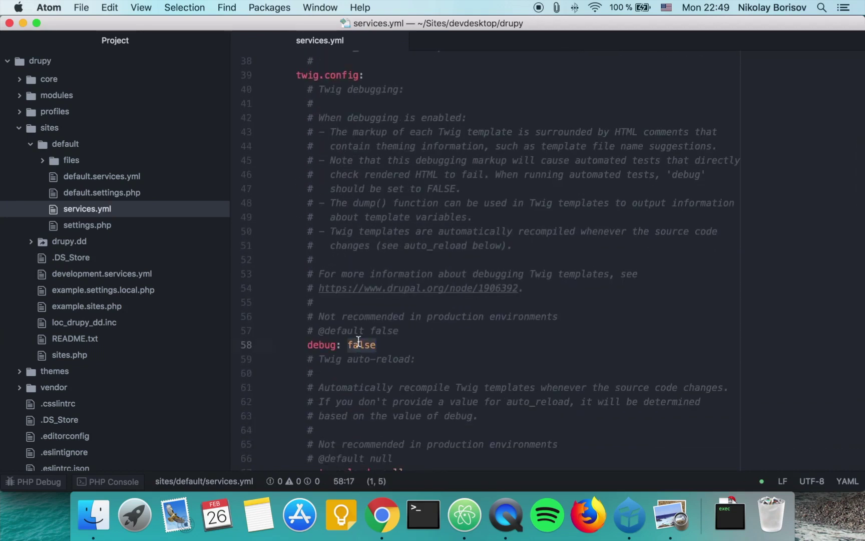
{"action": "type", "text": "true"}
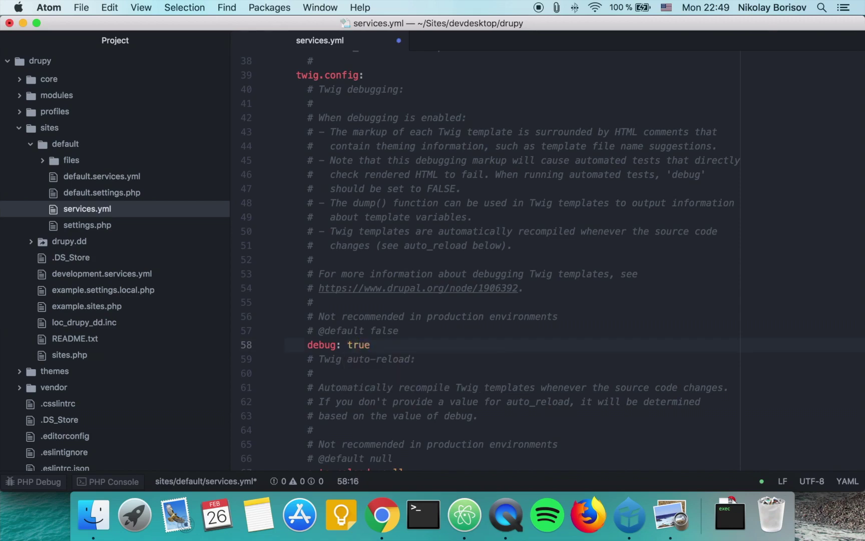
{"action": "key", "text": "super+s"}
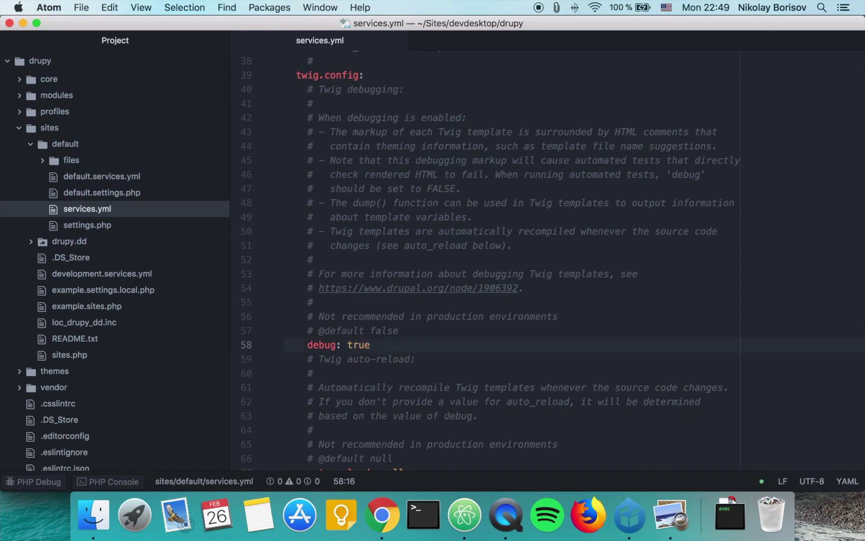
Switch to Chrome, go to the Drupal site's Performance configuration page and clear all caches.
{"action": "left_click", "coordinate": [382, 520]}
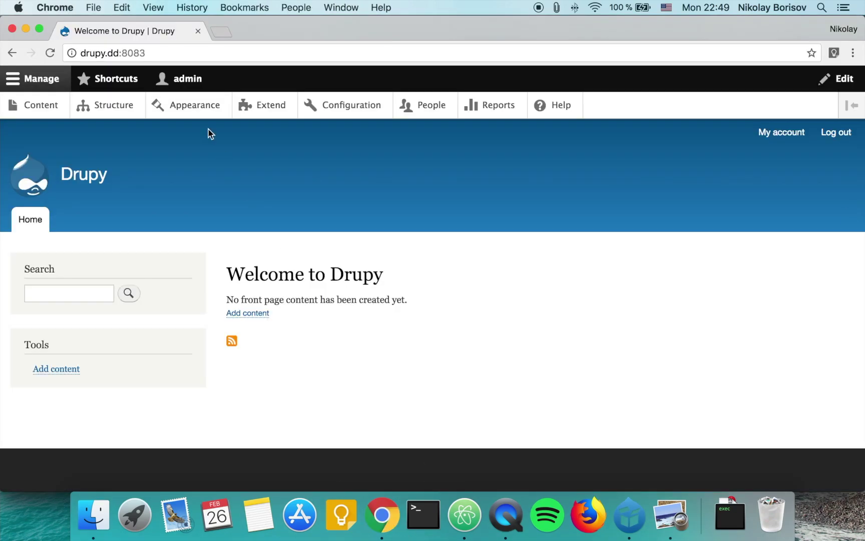
{"action": "left_click", "coordinate": [349, 113]}
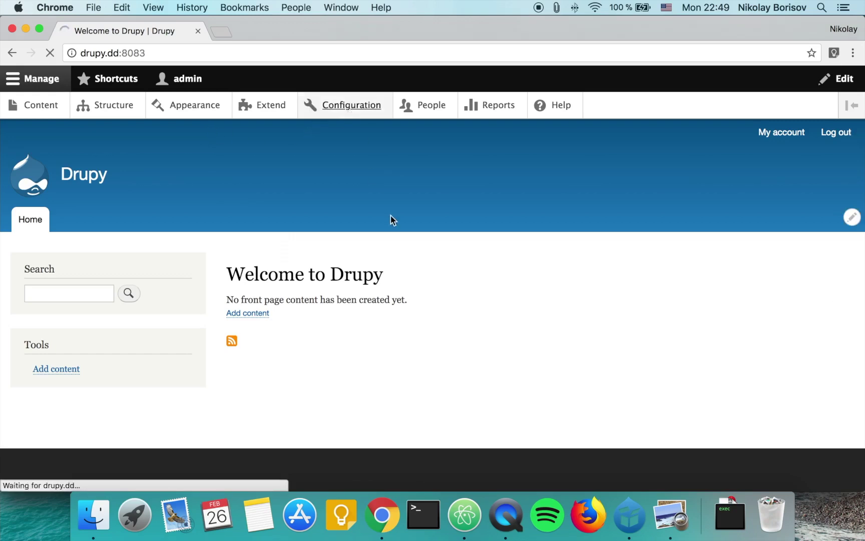
{"action": "scroll", "coordinate": [200, 320], "scroll_direction": "down", "scroll_amount": 2}
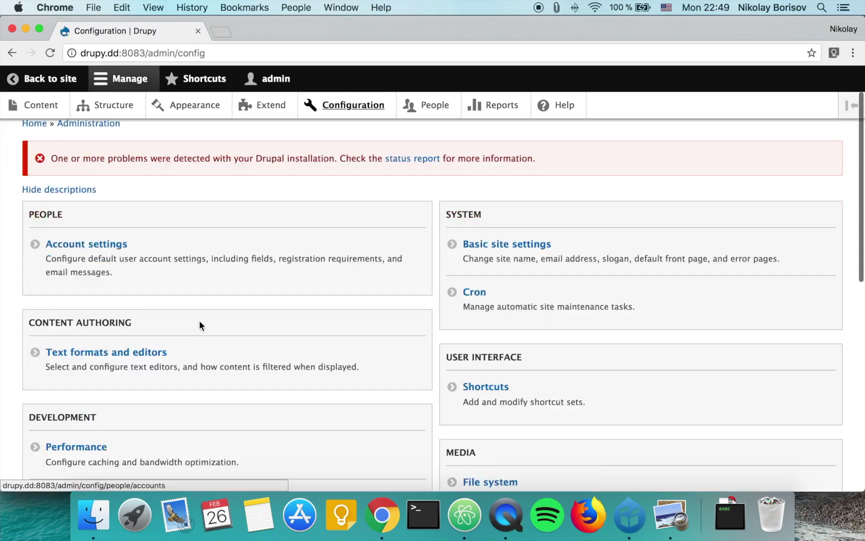
{"action": "scroll", "coordinate": [199, 326], "scroll_direction": "down", "scroll_amount": 1}
{"action": "left_click", "coordinate": [140, 395]}
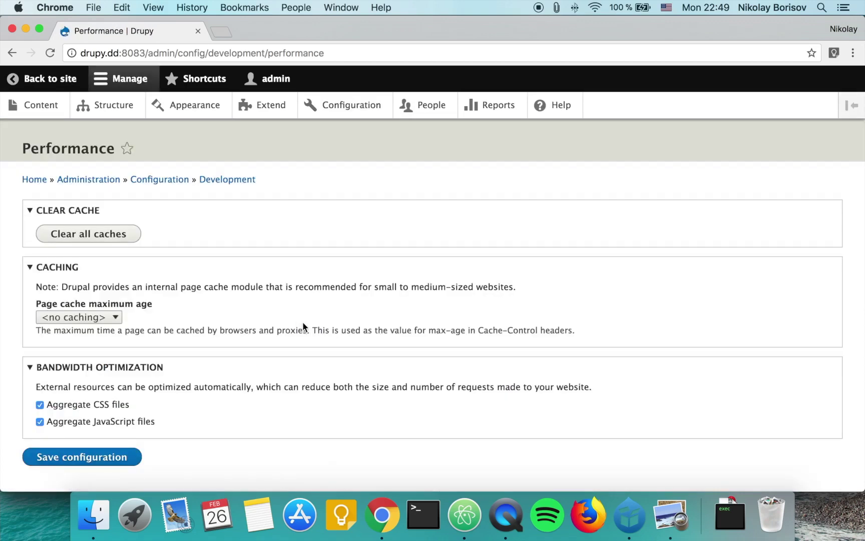
{"action": "left_click", "coordinate": [136, 238]}
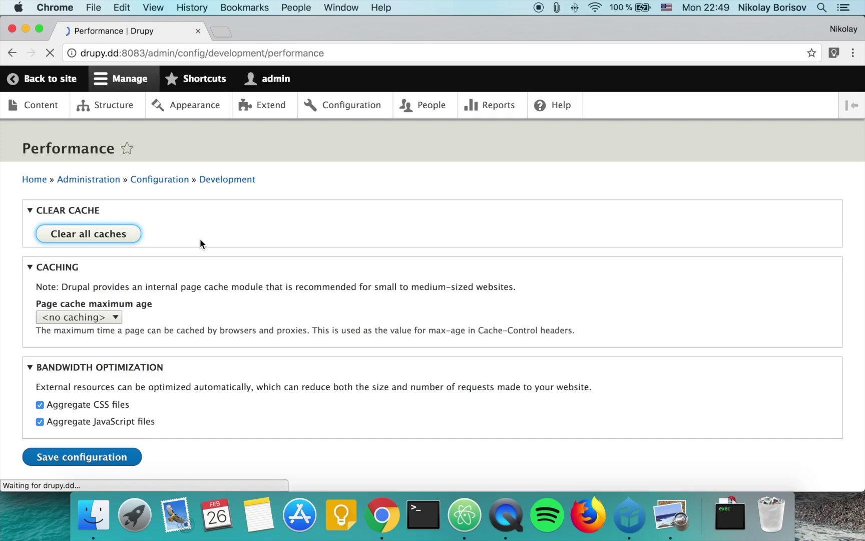
Return to the site's front page, inspect the header element and examine the Twig theme debug comments with template file name suggestions.
{"action": "left_click", "coordinate": [40, 82]}
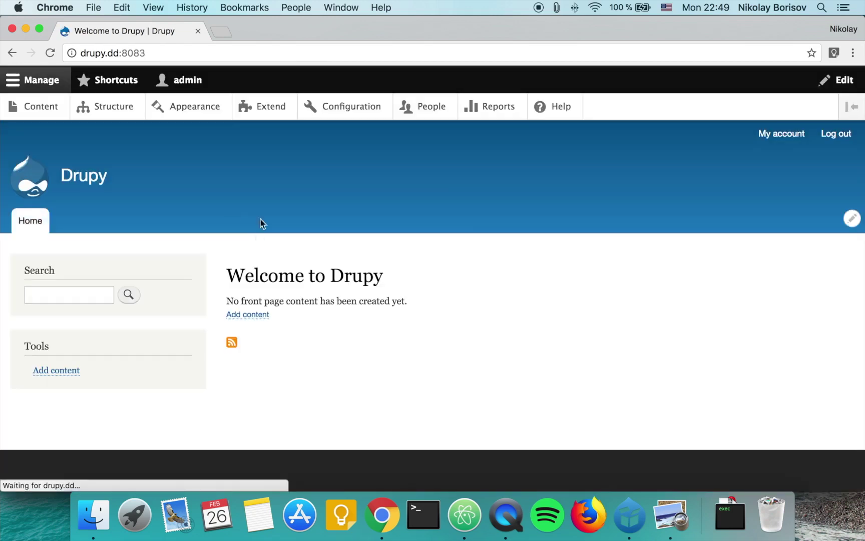
{"action": "right_click", "coordinate": [267, 188]}
{"action": "left_click", "coordinate": [311, 365]}
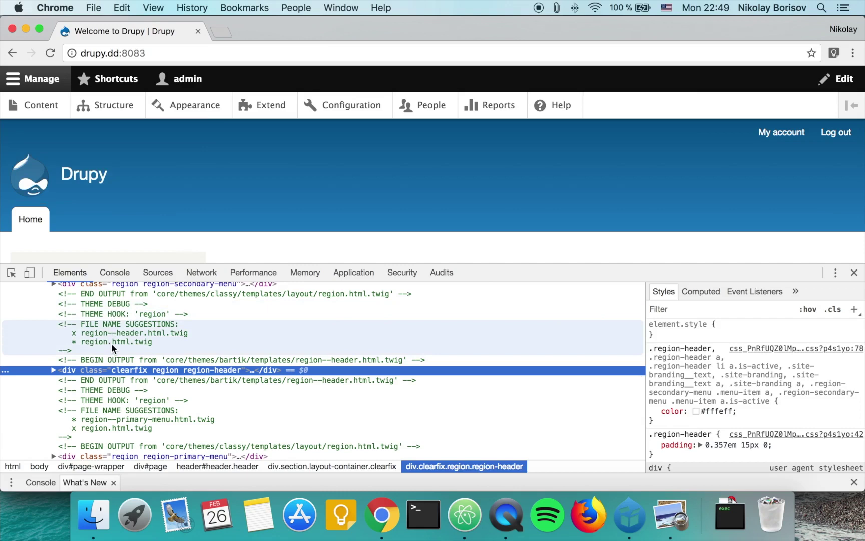
{"action": "scroll", "coordinate": [110, 342], "scroll_direction": "up", "scroll_amount": 5}
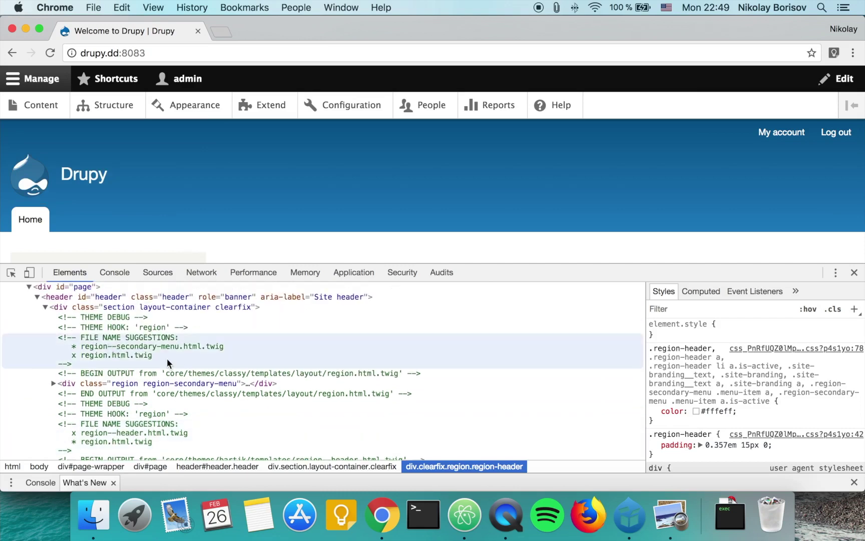
{"action": "scroll", "coordinate": [167, 364], "scroll_direction": "up", "scroll_amount": 10}
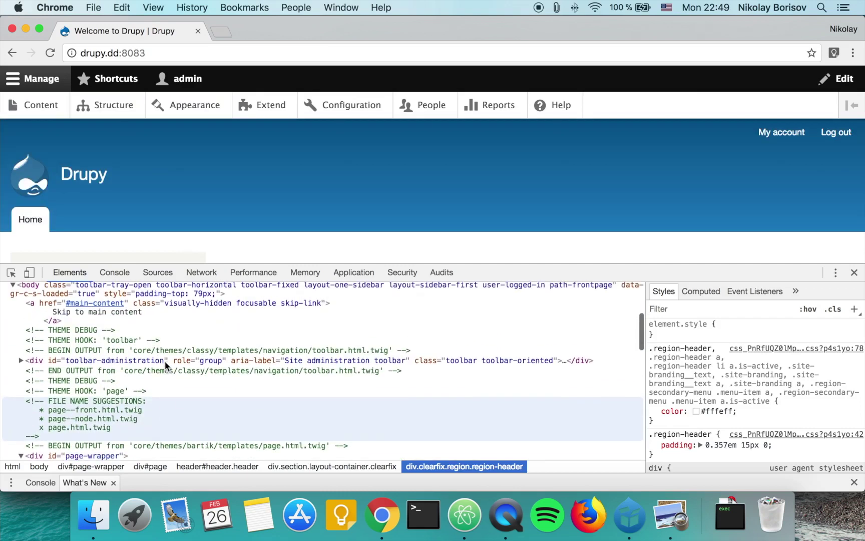
{"action": "scroll", "coordinate": [165, 360], "scroll_direction": "up", "scroll_amount": 2}
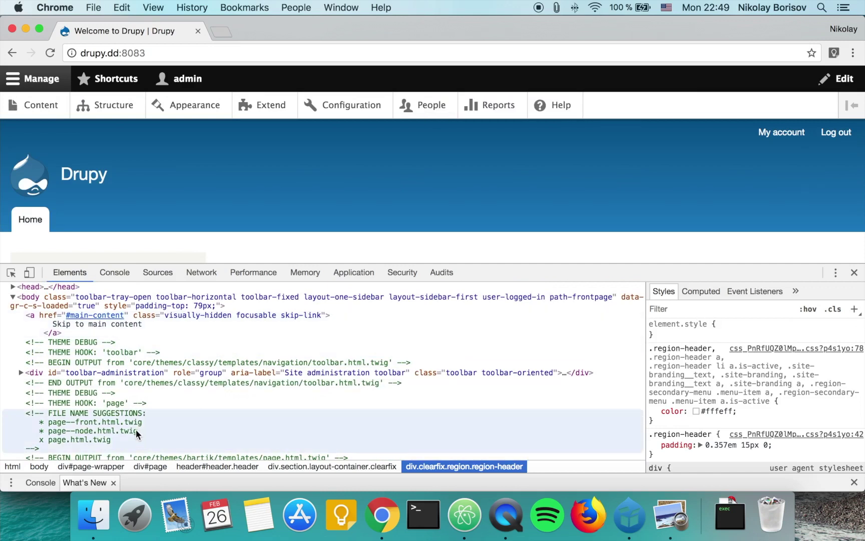
{"action": "scroll", "coordinate": [136, 421], "scroll_direction": "down", "scroll_amount": 2}
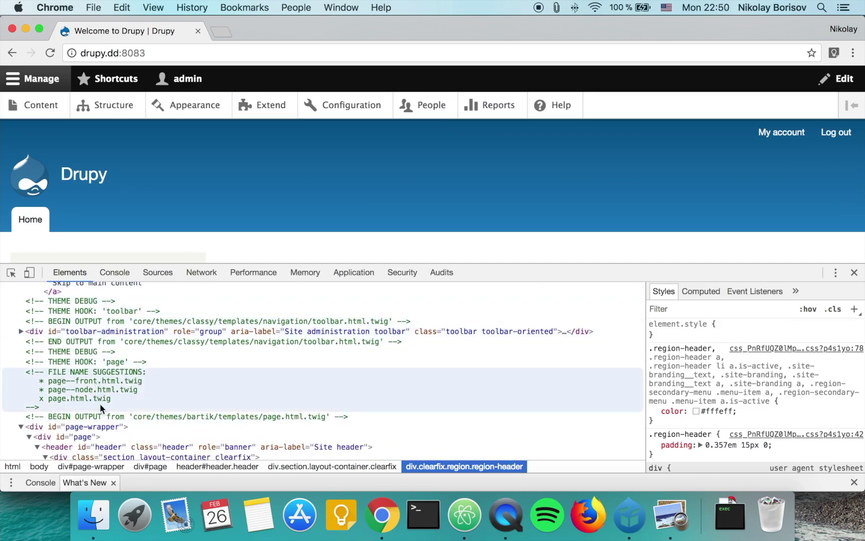
{"action": "left_click", "coordinate": [796, 291]}
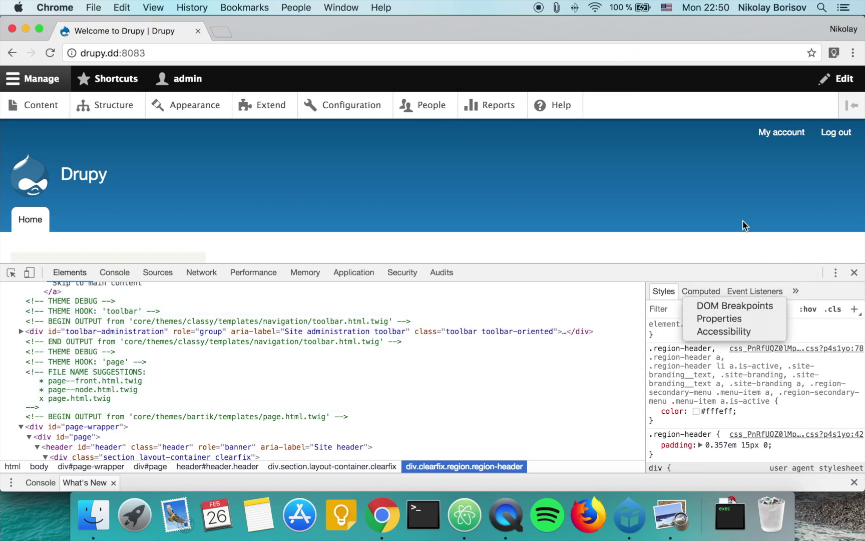
{"action": "left_click", "coordinate": [739, 206]}
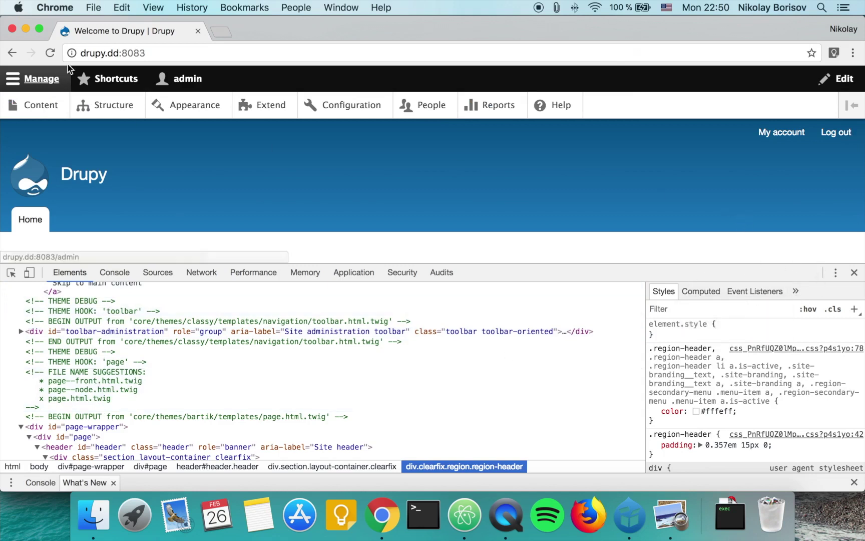
Search Google for "drupal twig template helper" in a new browser tab.
{"action": "left_click", "coordinate": [223, 34]}
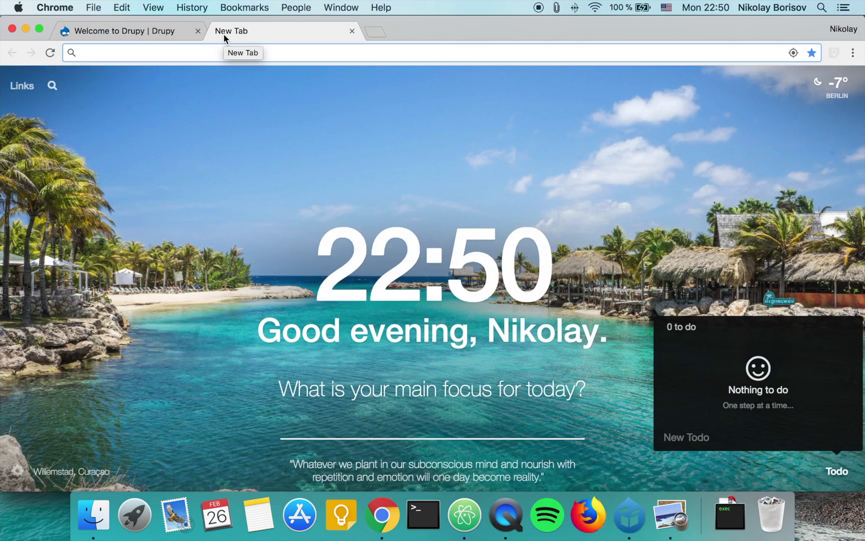
{"action": "type", "text": "drupal twig"}
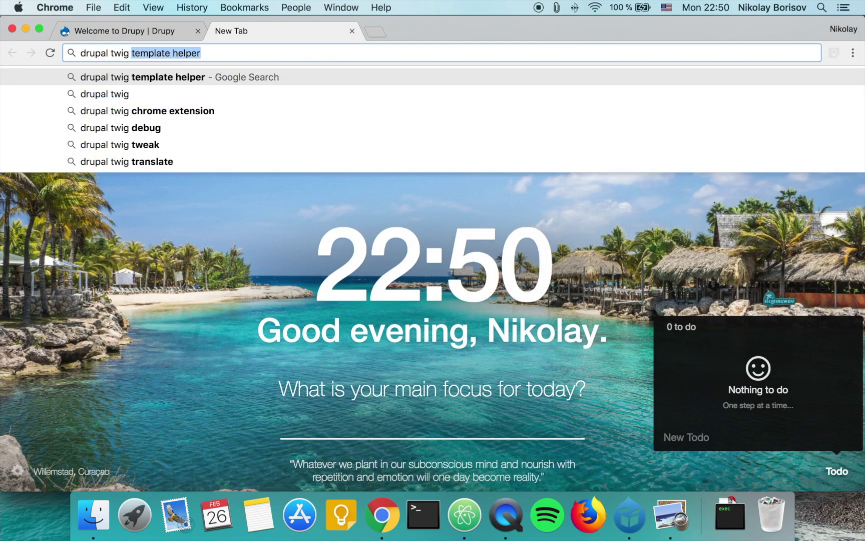
{"action": "key", "text": "Return"}
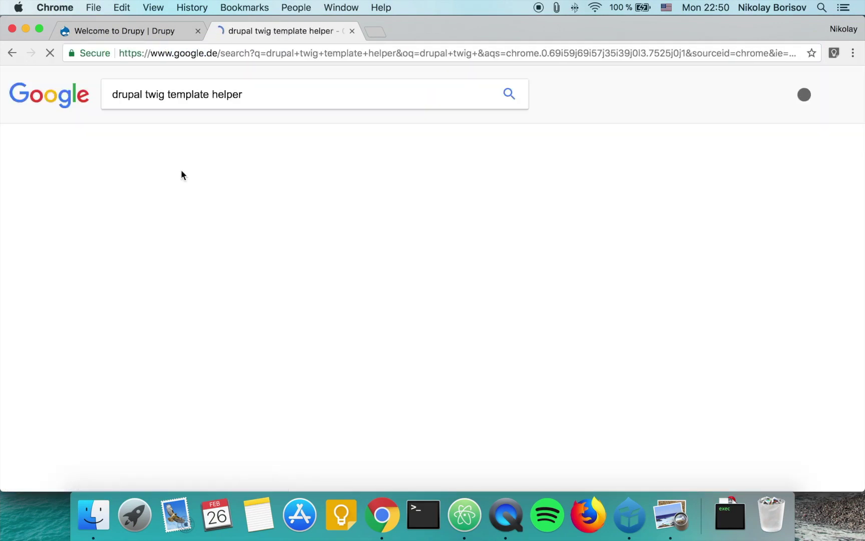
Open the Drupal Template Helper listing from the search results, add the extension to Chrome and close the store page.
{"action": "left_click", "coordinate": [190, 297]}
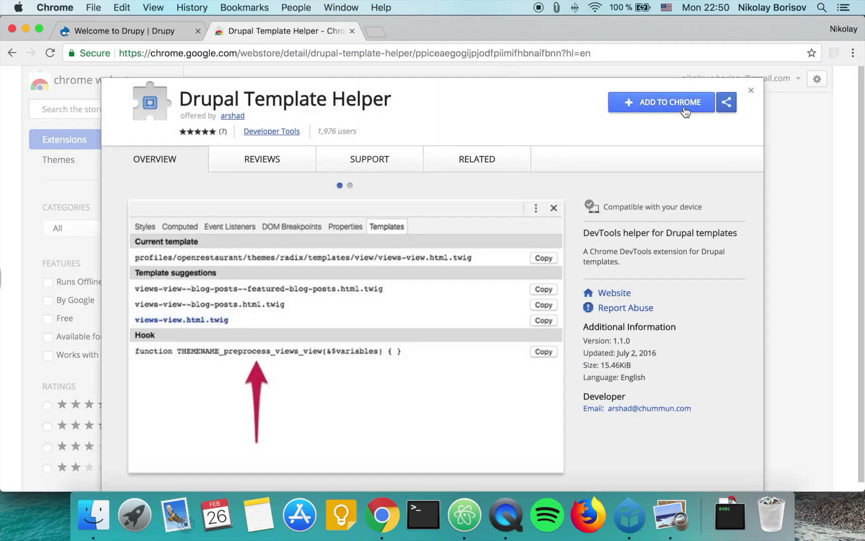
{"action": "left_click", "coordinate": [686, 109]}
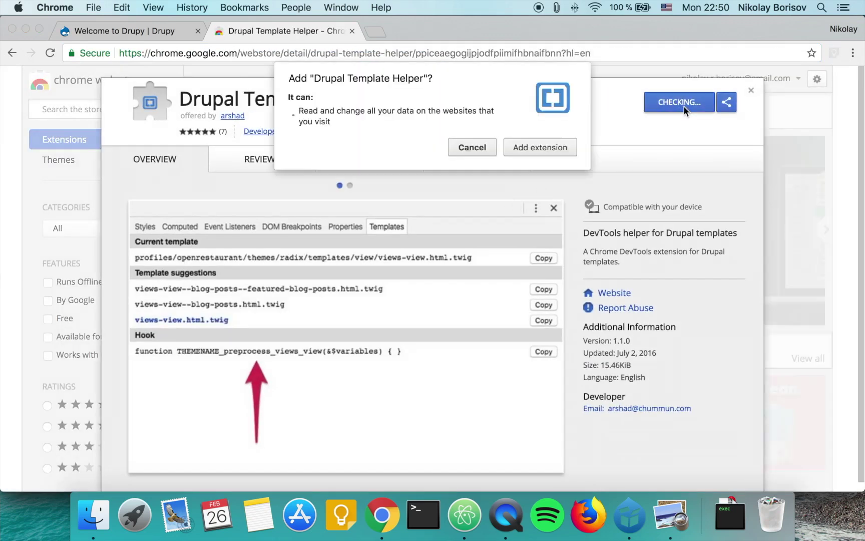
{"action": "left_click", "coordinate": [542, 145]}
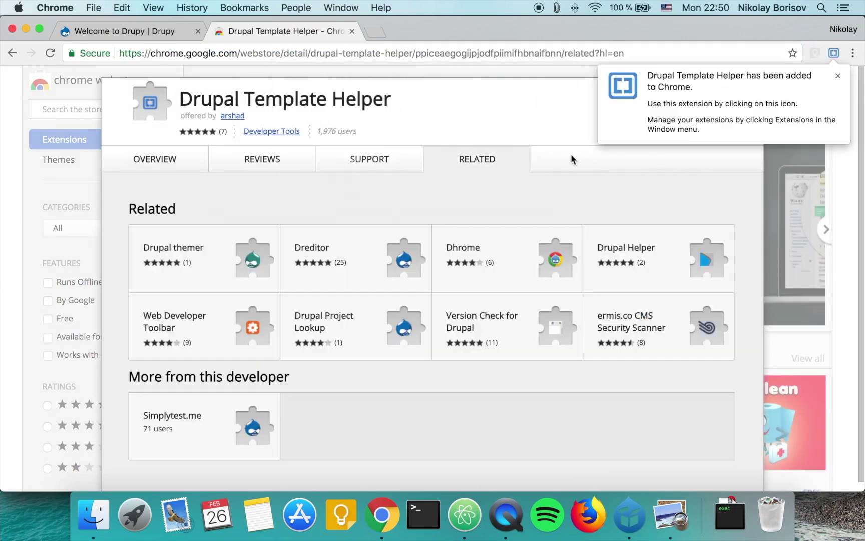
{"action": "key", "text": "super+w"}
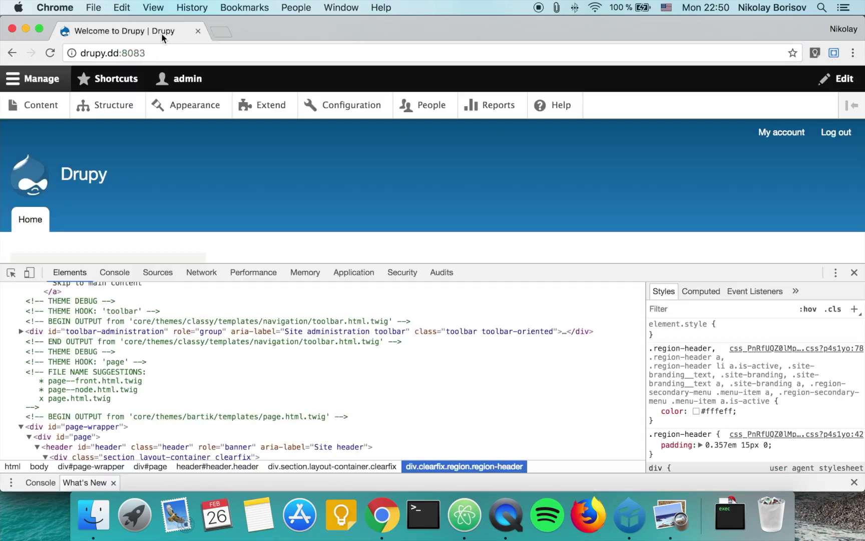
{"action": "left_click", "coordinate": [131, 56]}
{"action": "key", "text": "super+c"}
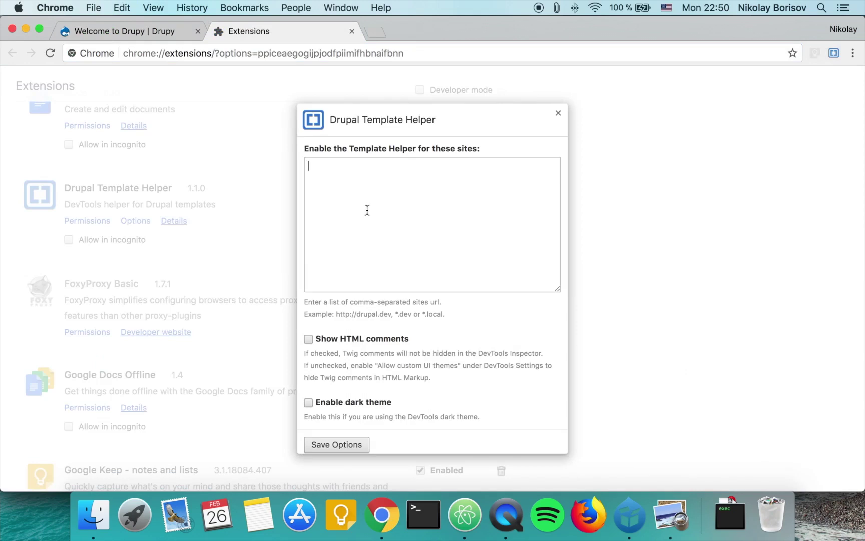
{"action": "key", "text": "super+v"}
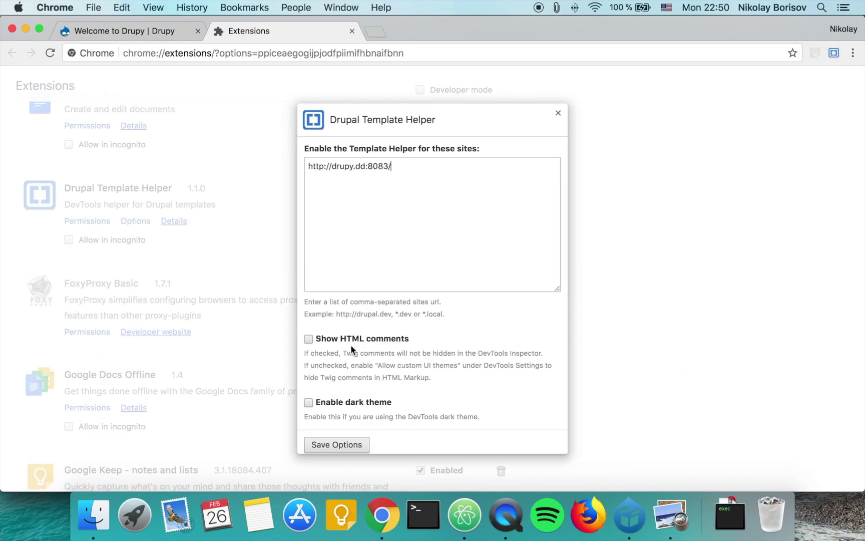
{"action": "left_click", "coordinate": [352, 441]}
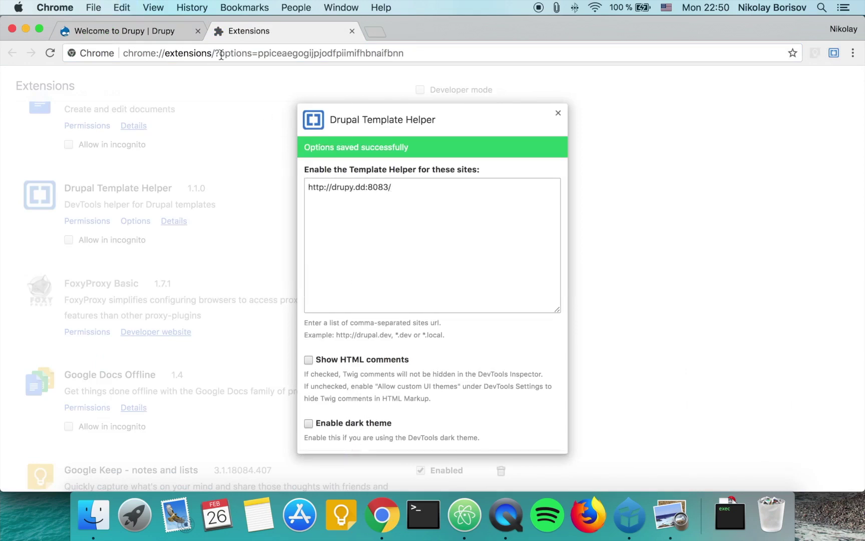
{"action": "left_click", "coordinate": [352, 31]}
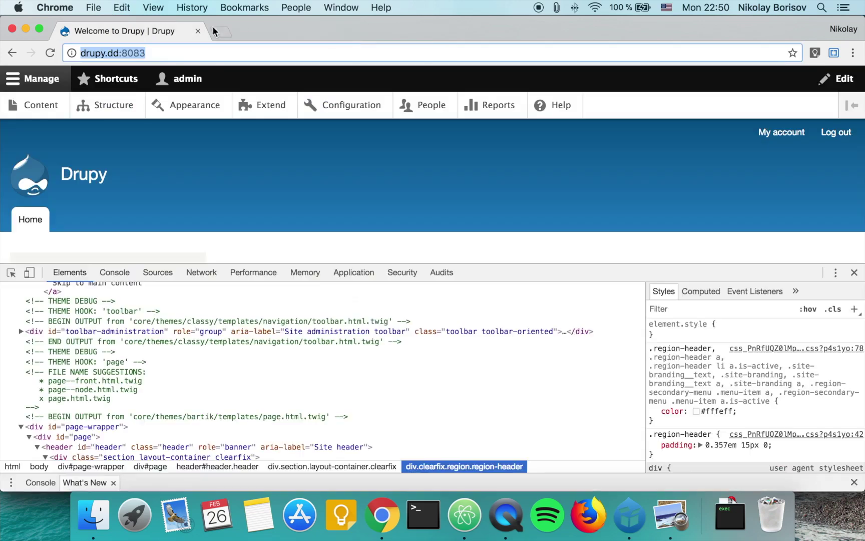
Reload the front page, reopen the inspector on the site header and show the Templates pane in a widened sidebar.
{"action": "left_click", "coordinate": [51, 53]}
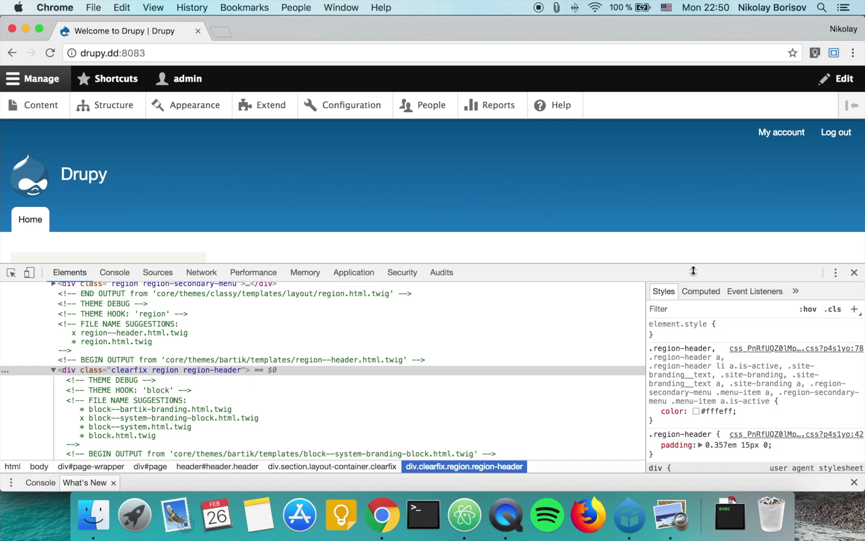
{"action": "left_click", "coordinate": [797, 291]}
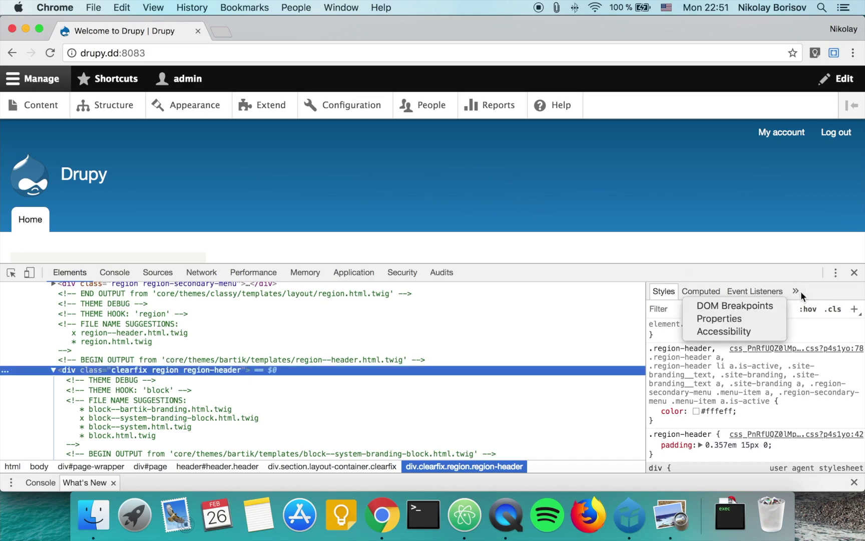
{"action": "left_click", "coordinate": [856, 275]}
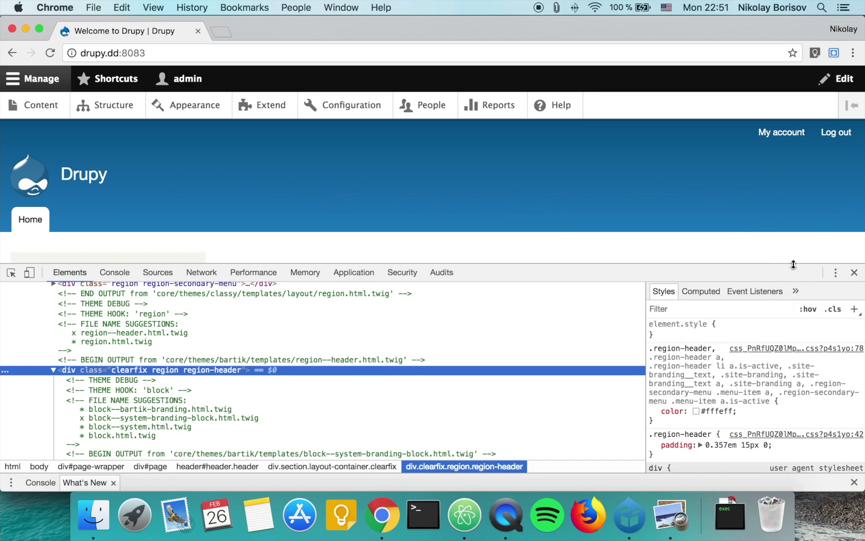
{"action": "left_click", "coordinate": [854, 273]}
{"action": "right_click", "coordinate": [323, 181]}
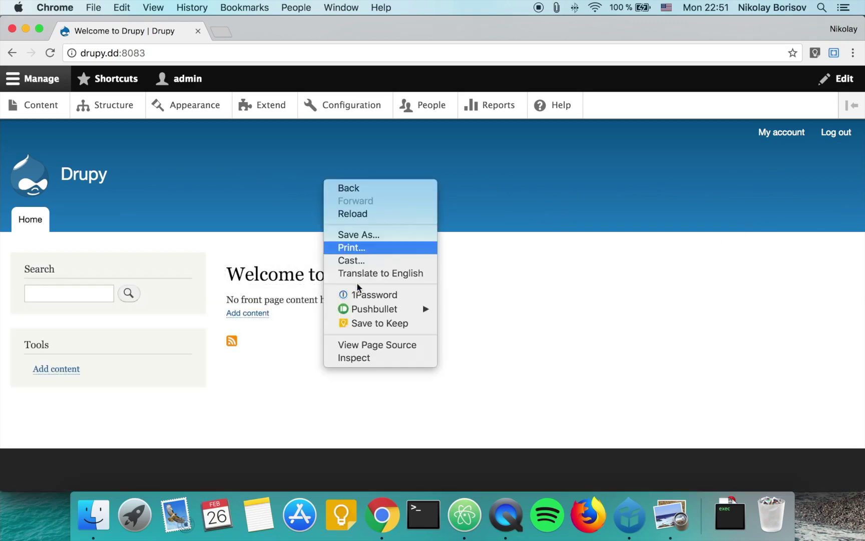
{"action": "left_click", "coordinate": [356, 358]}
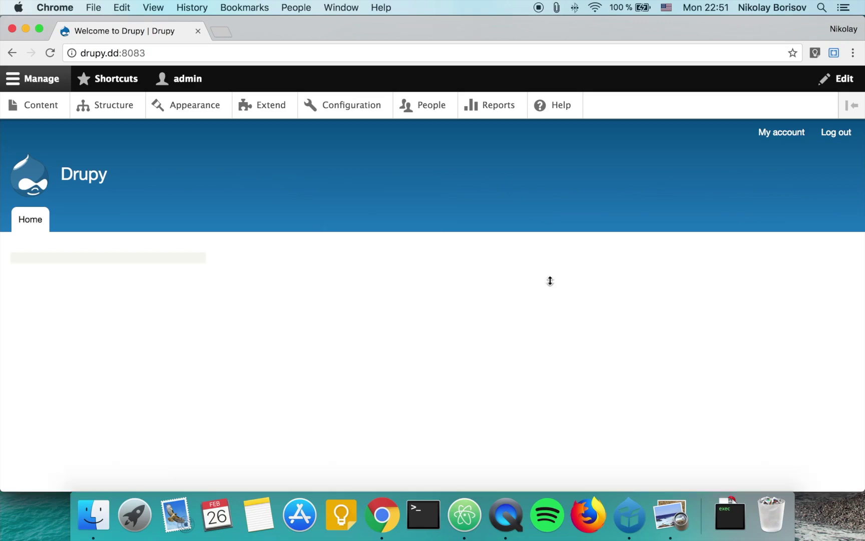
{"action": "left_click", "coordinate": [795, 291]}
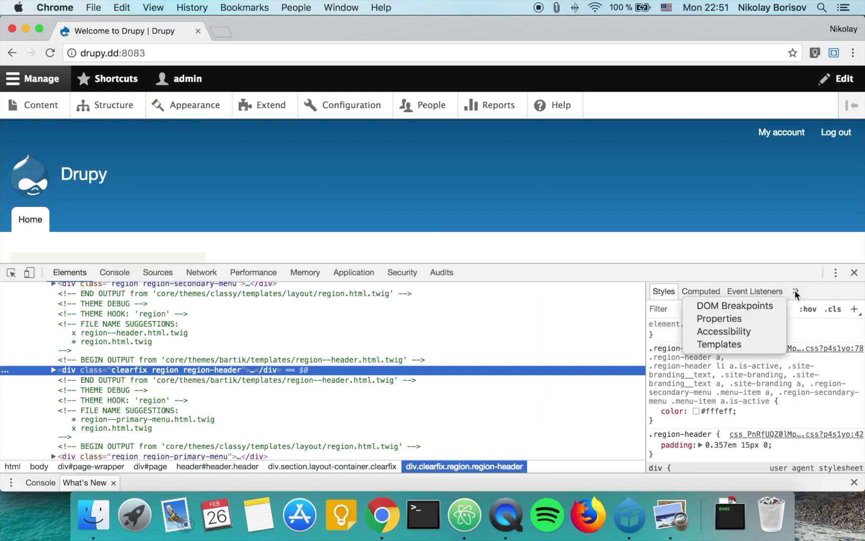
{"action": "left_click", "coordinate": [728, 345]}
{"action": "left_click_drag", "start_coordinate": [644, 327], "coordinate": [477, 329]}
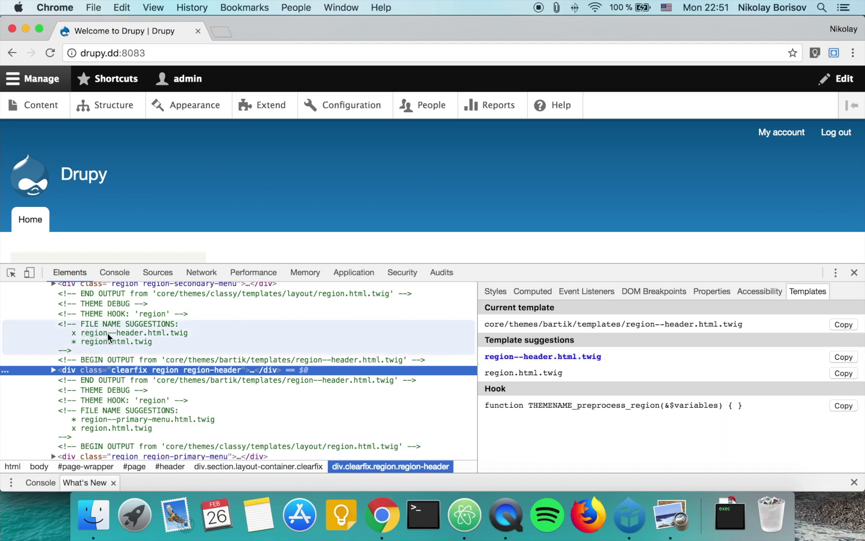
Copy the header region's current template path and its region--header.html.twig suggestion.
{"action": "left_click_drag", "start_coordinate": [750, 323], "coordinate": [699, 328]}
{"action": "left_click", "coordinate": [750, 328]}
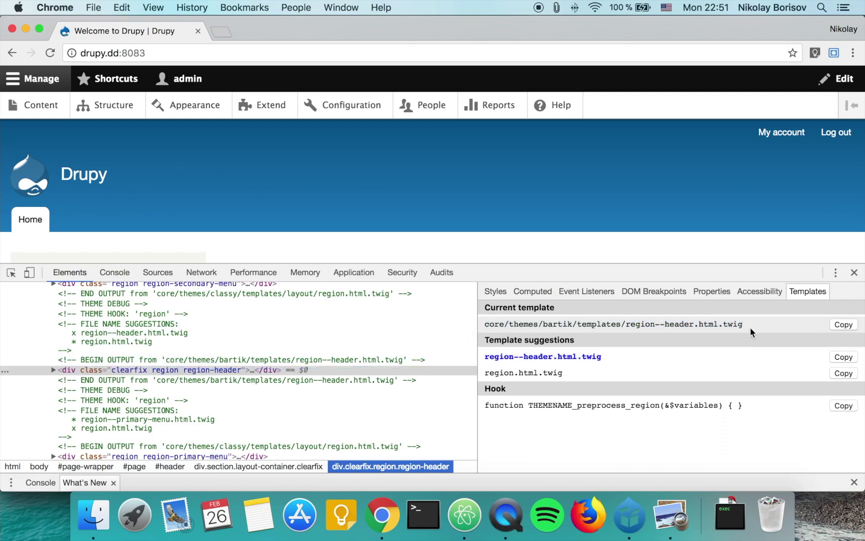
{"action": "triple_click", "coordinate": [742, 324]}
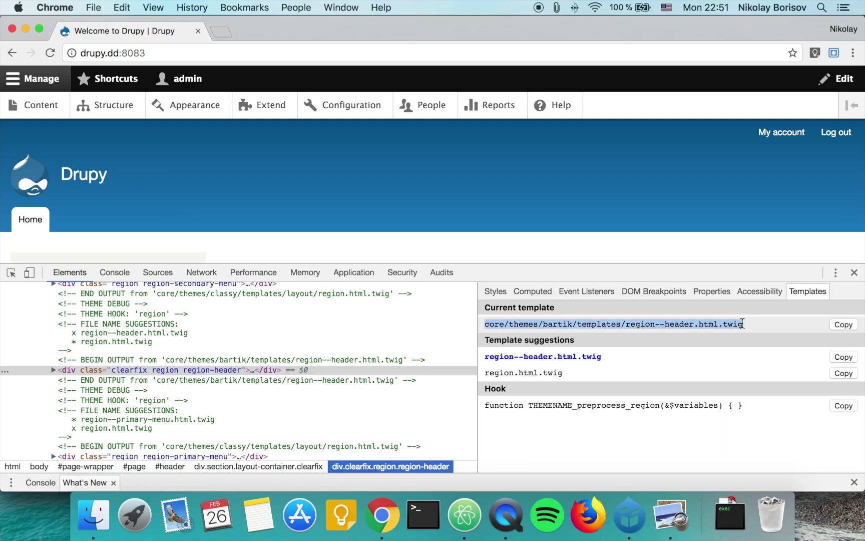
{"action": "left_click", "coordinate": [843, 326]}
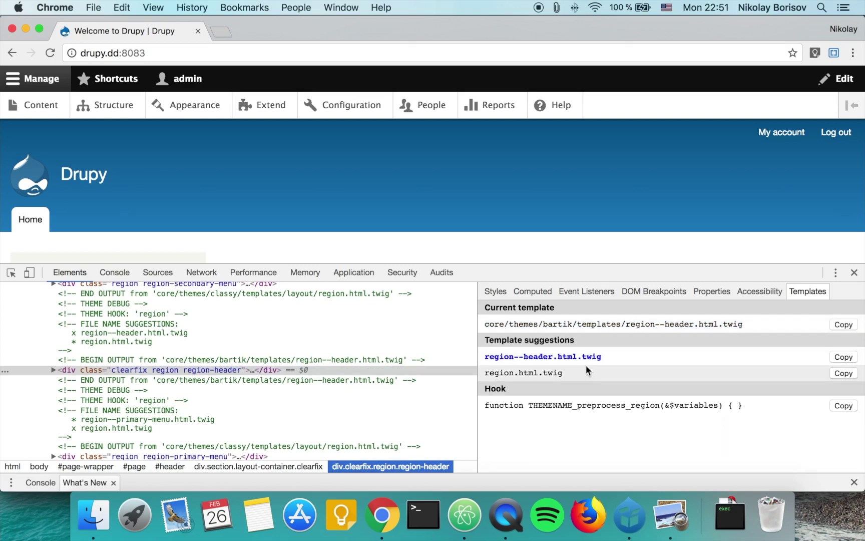
{"action": "left_click", "coordinate": [850, 357]}
Select and expand the div with class highlighted in the markup and check its templates.
{"action": "scroll", "coordinate": [211, 346], "scroll_direction": "up", "scroll_amount": 2}
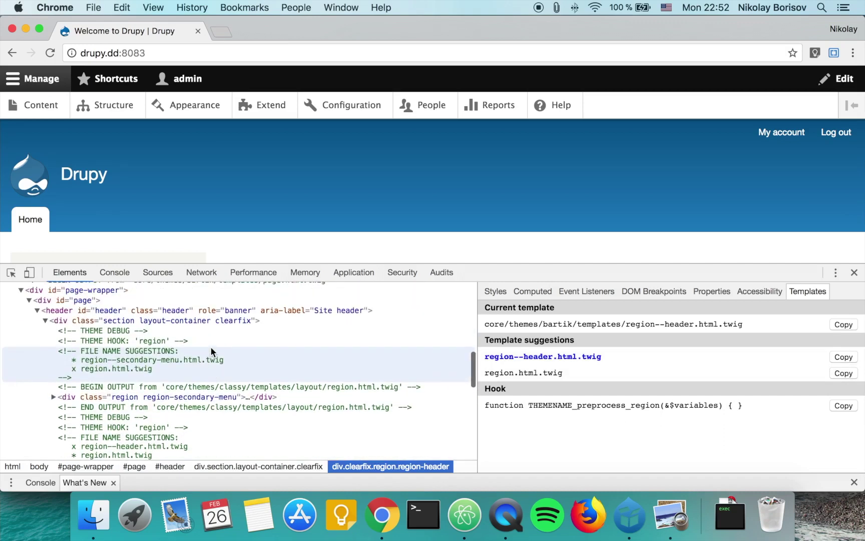
{"action": "scroll", "coordinate": [213, 353], "scroll_direction": "down", "scroll_amount": 5}
{"action": "scroll", "coordinate": [212, 355], "scroll_direction": "down", "scroll_amount": 3}
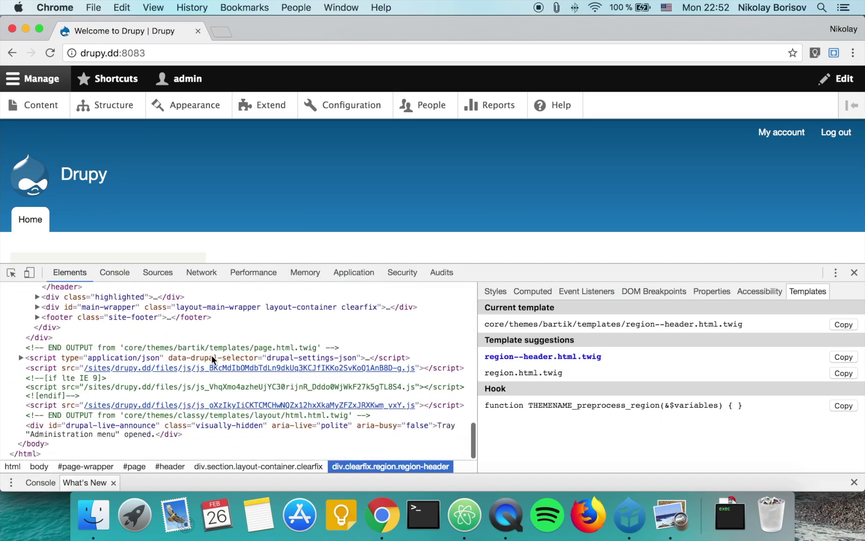
{"action": "scroll", "coordinate": [212, 358], "scroll_direction": "up", "scroll_amount": 3}
{"action": "left_click", "coordinate": [33, 389]}
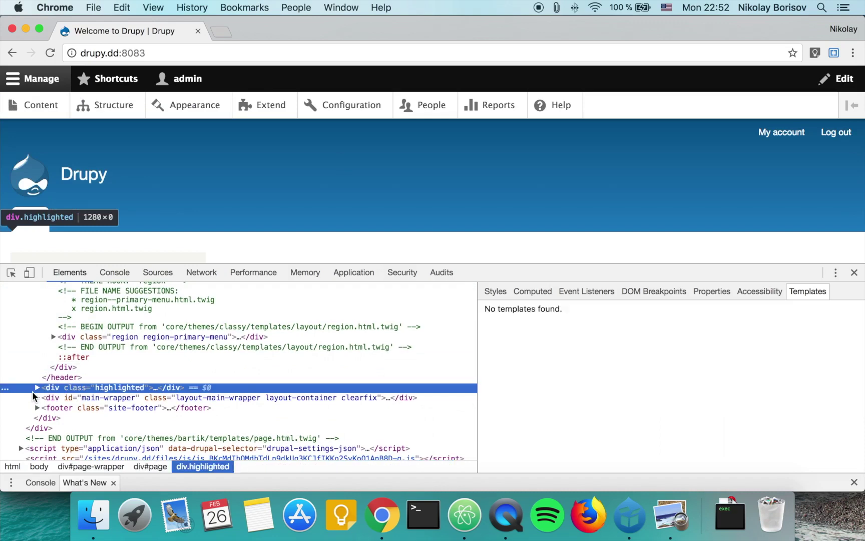
{"action": "left_click", "coordinate": [37, 389]}
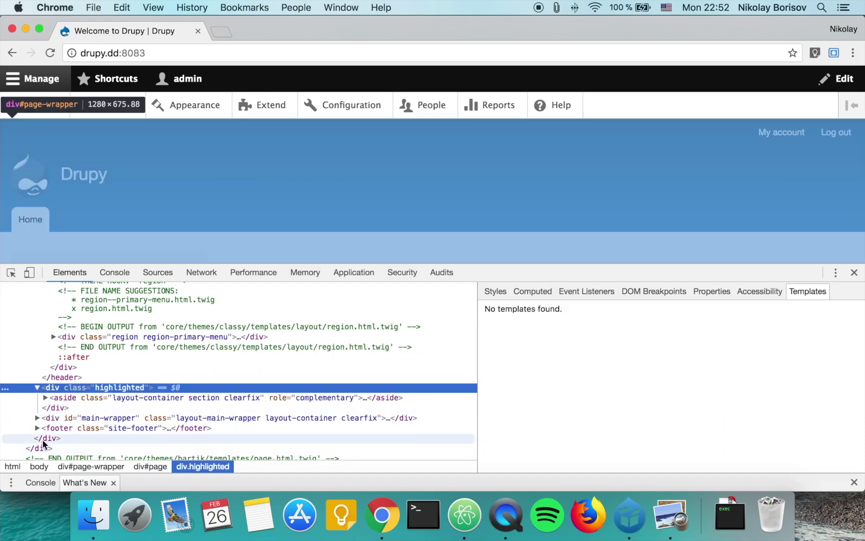
Expand the region-header div, select the block-bartik-branding element inside it and copy its block--bartik-branding.html.twig suggestion.
{"action": "scroll", "coordinate": [42, 426], "scroll_direction": "up", "scroll_amount": 2}
{"action": "scroll", "coordinate": [43, 423], "scroll_direction": "up", "scroll_amount": 5}
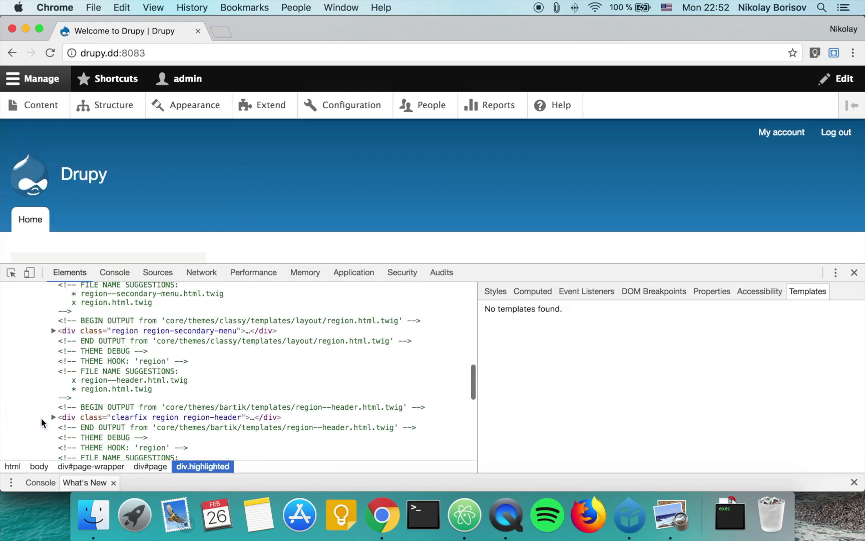
{"action": "left_click", "coordinate": [54, 417]}
{"action": "scroll", "coordinate": [58, 423], "scroll_direction": "down", "scroll_amount": 5}
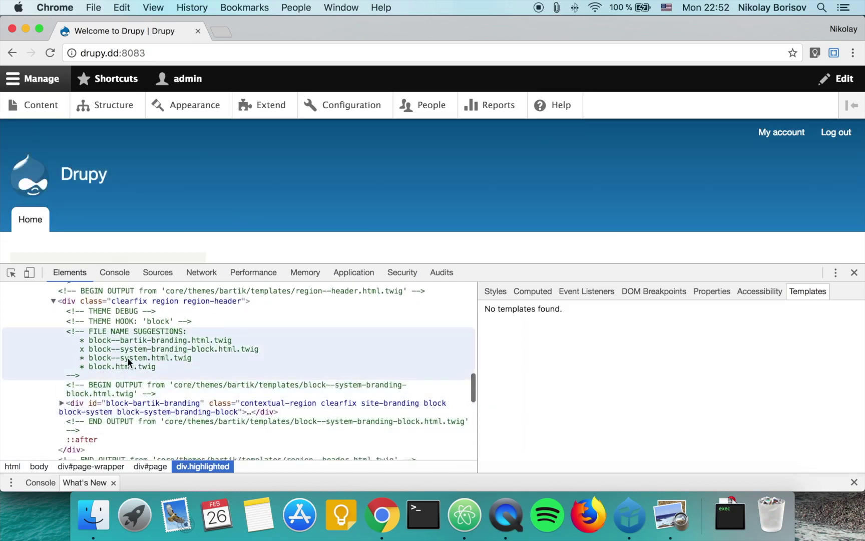
{"action": "left_click", "coordinate": [127, 357]}
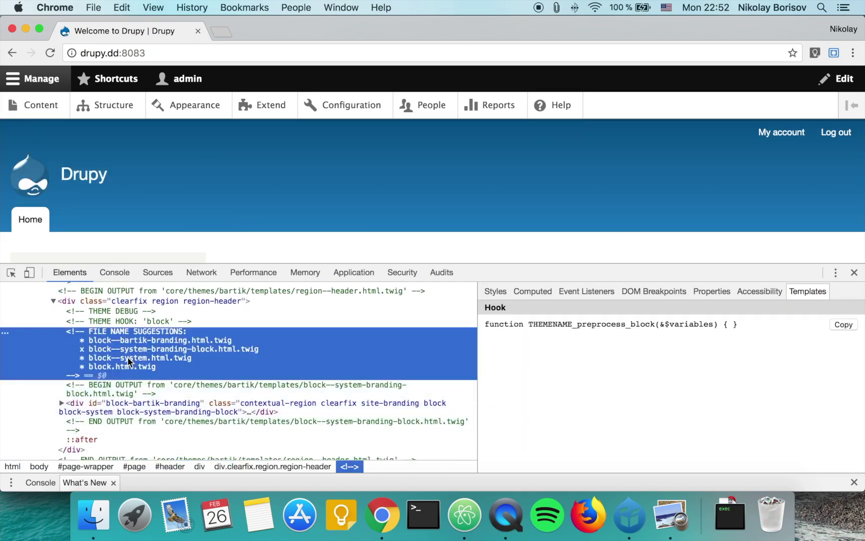
{"action": "left_click", "coordinate": [109, 406]}
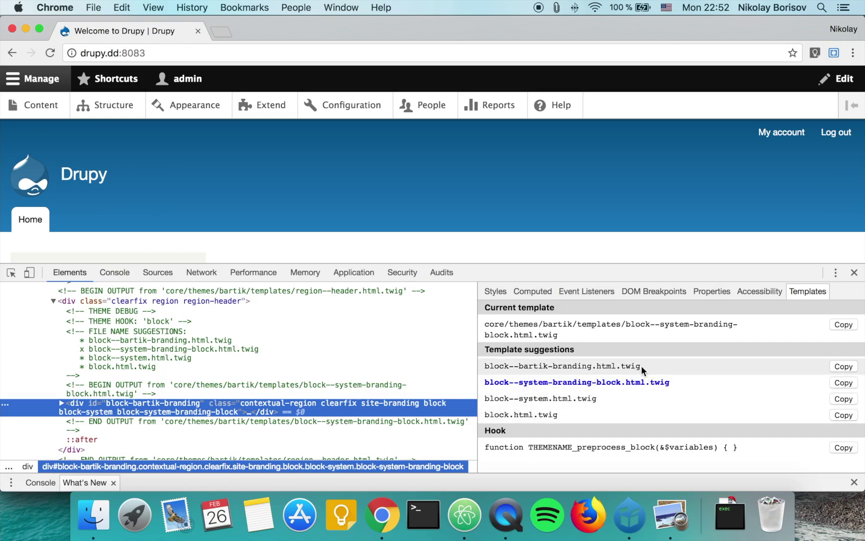
{"action": "left_click_drag", "start_coordinate": [483, 366], "coordinate": [640, 367]}
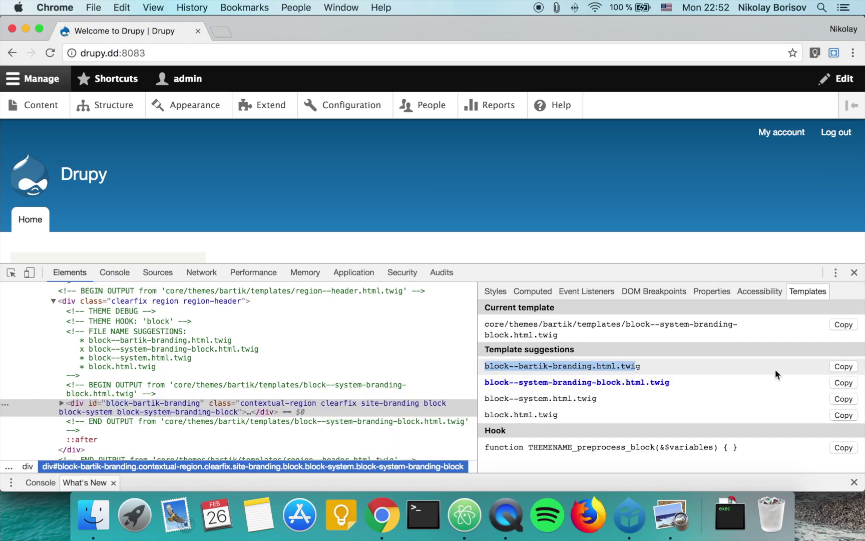
{"action": "left_click", "coordinate": [844, 366]}
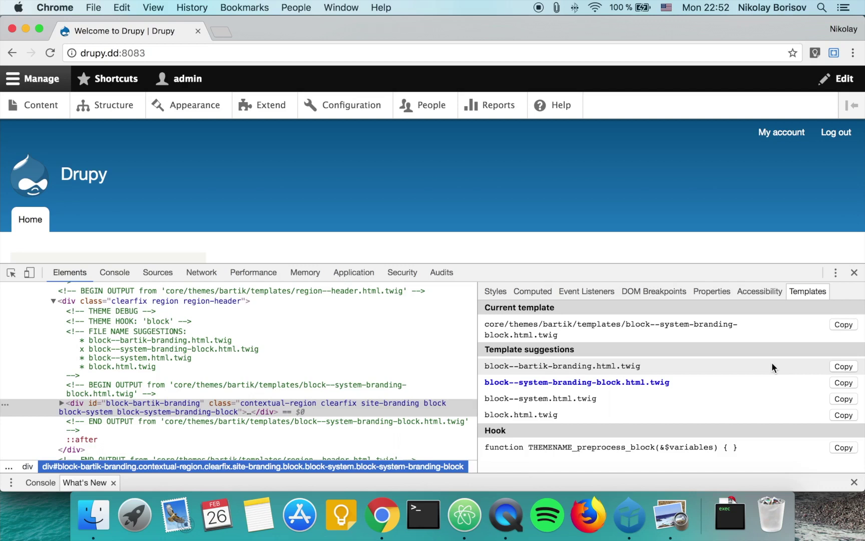
Open the block's file name suggestions comment for editing, select the name block--system-branding-block.html.twig in it, and leave the comment unedited.
{"action": "right_click", "coordinate": [141, 349]}
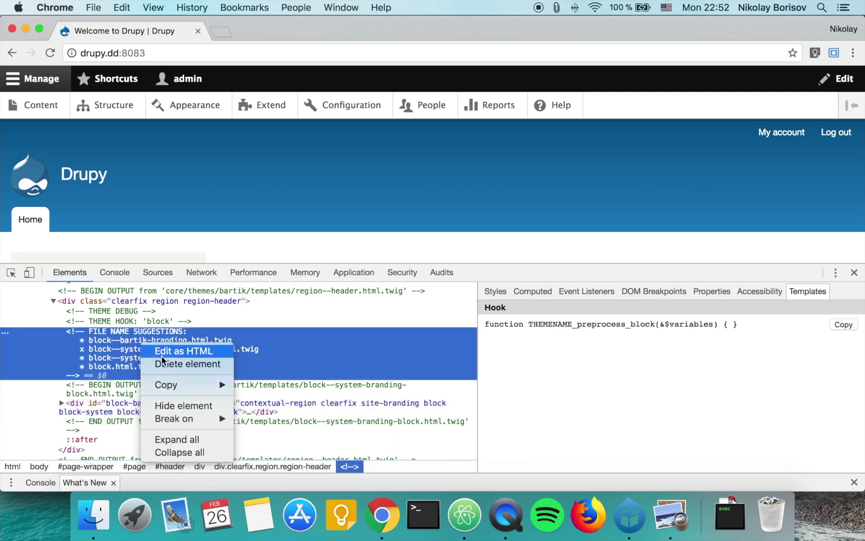
{"action": "key", "text": "Escape"}
{"action": "double_click", "coordinate": [143, 367]}
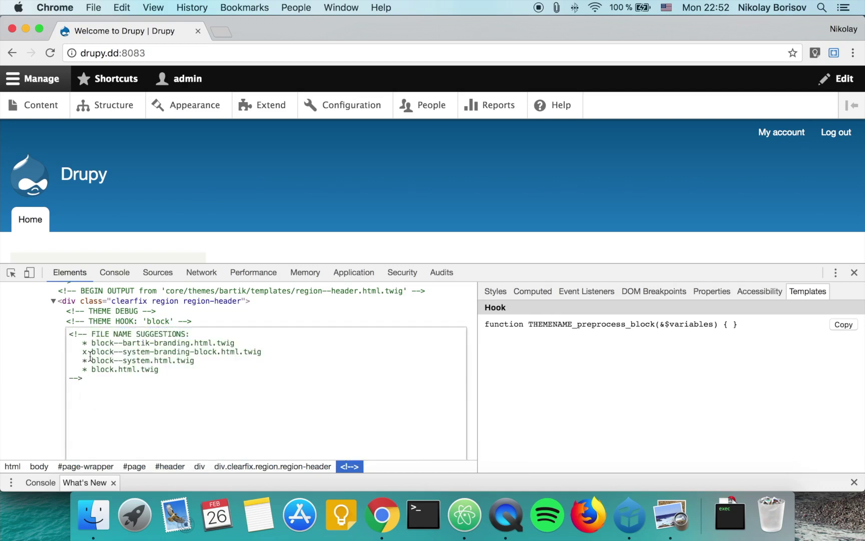
{"action": "left_click_drag", "start_coordinate": [91, 352], "coordinate": [270, 355]}
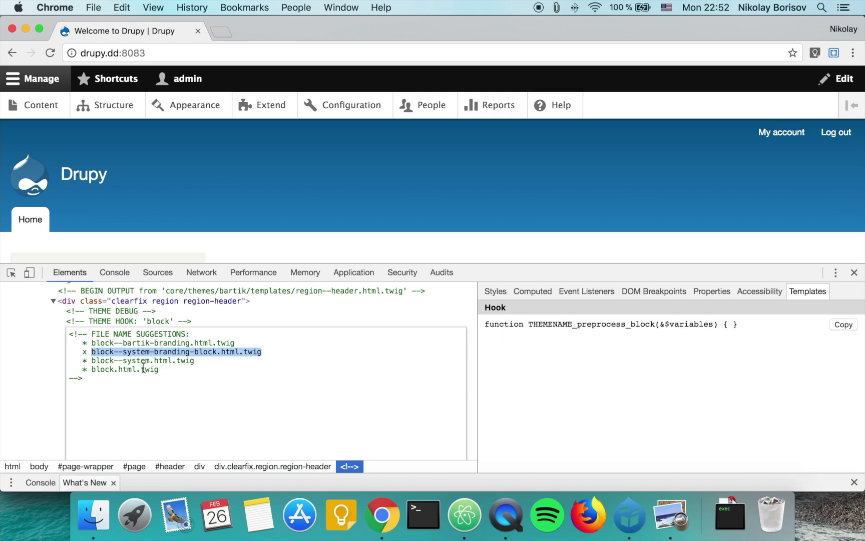
{"action": "left_click", "coordinate": [80, 322]}
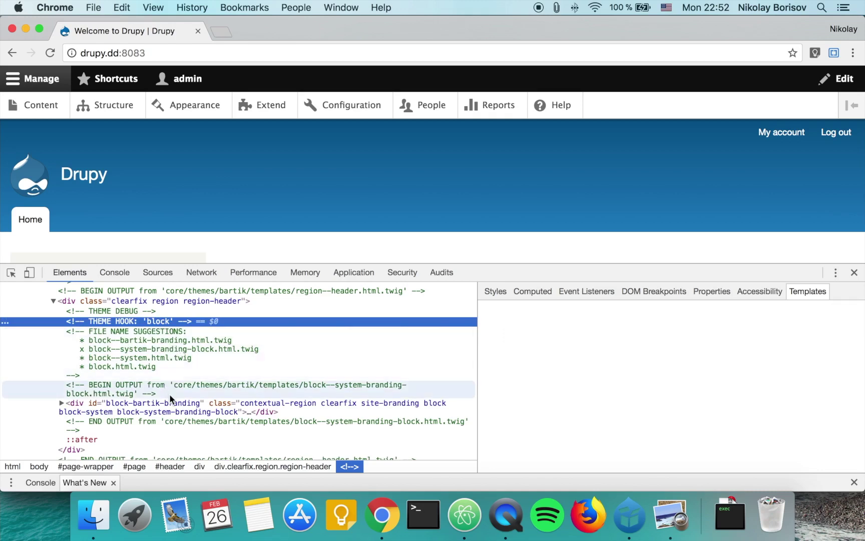
Reselect the block-bartik-branding element and highlight its THEMENAME_preprocess_block hook function in the template details.
{"action": "left_click", "coordinate": [169, 409]}
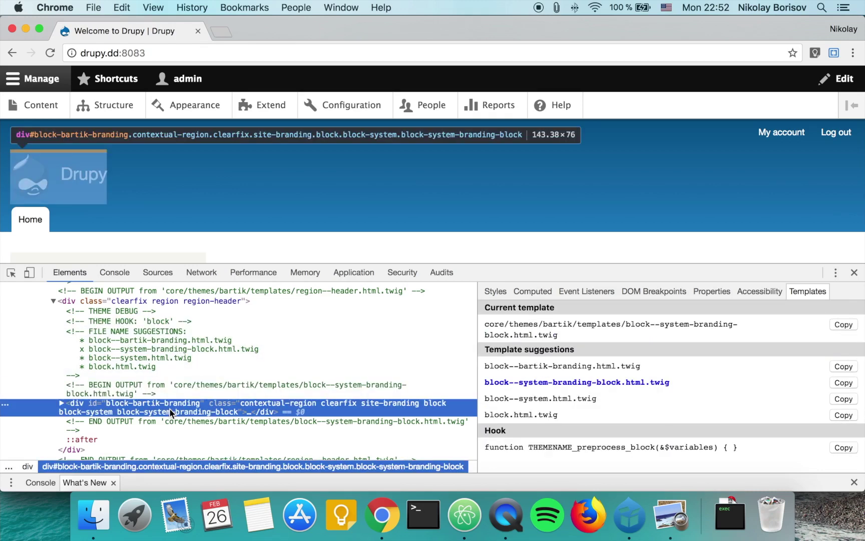
{"action": "scroll", "coordinate": [170, 408], "scroll_direction": "down", "scroll_amount": 3}
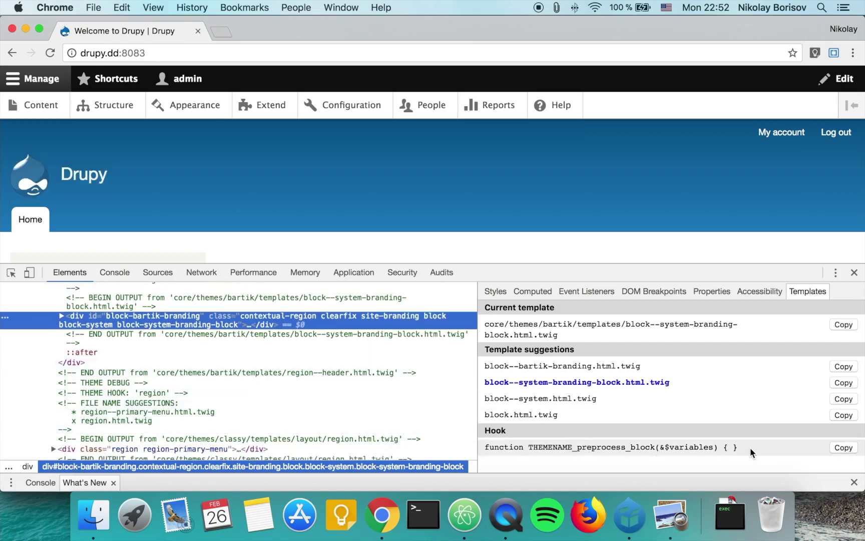
{"action": "left_click_drag", "start_coordinate": [487, 447], "coordinate": [736, 448]}
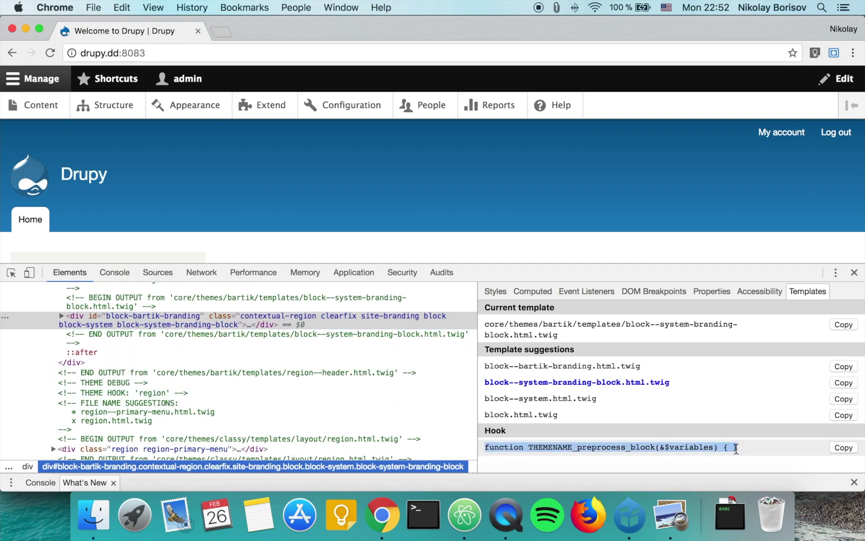